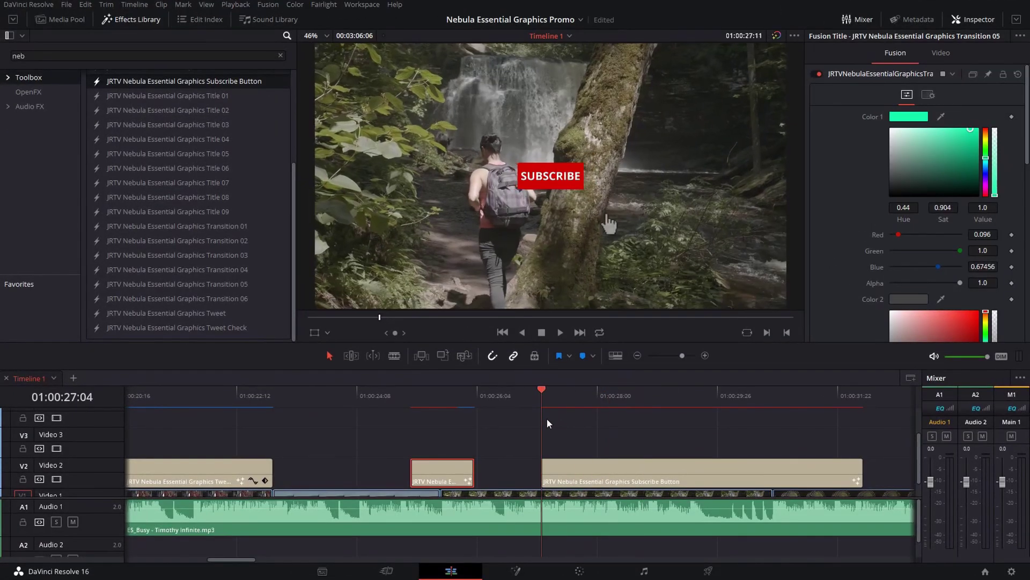
Step: Shorten the Subscribe Button title's end and replace the Twitter title's placeholder handle with the channel handle
{"action": "left_click_drag", "start_coordinate": [859, 477], "coordinate": [732, 477]}
{"action": "left_click", "coordinate": [575, 398]}
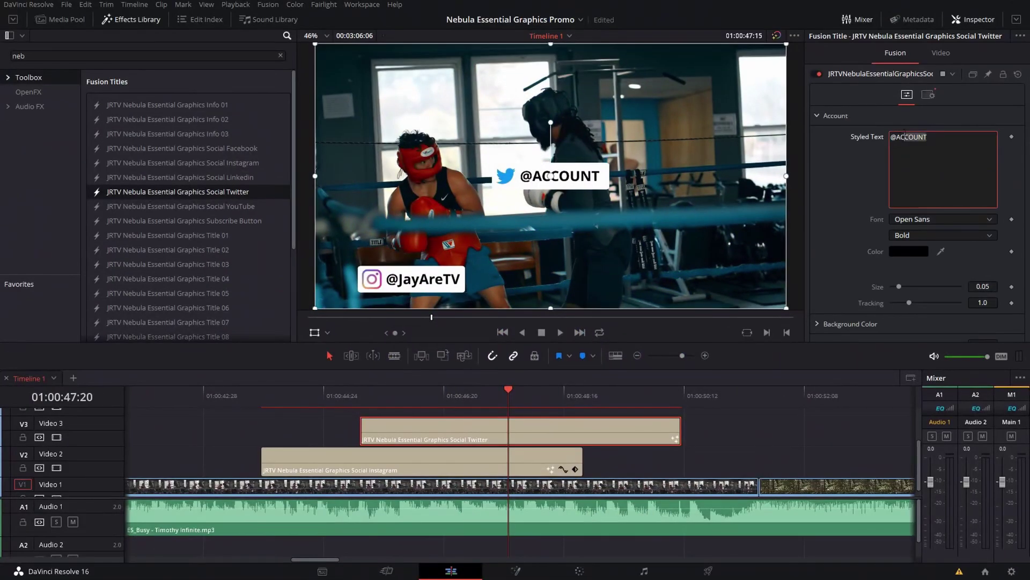
{"action": "double_click", "coordinate": [905, 137]}
{"action": "key", "text": "BackSpace"}
{"action": "type", "text": "JayAreTV"}
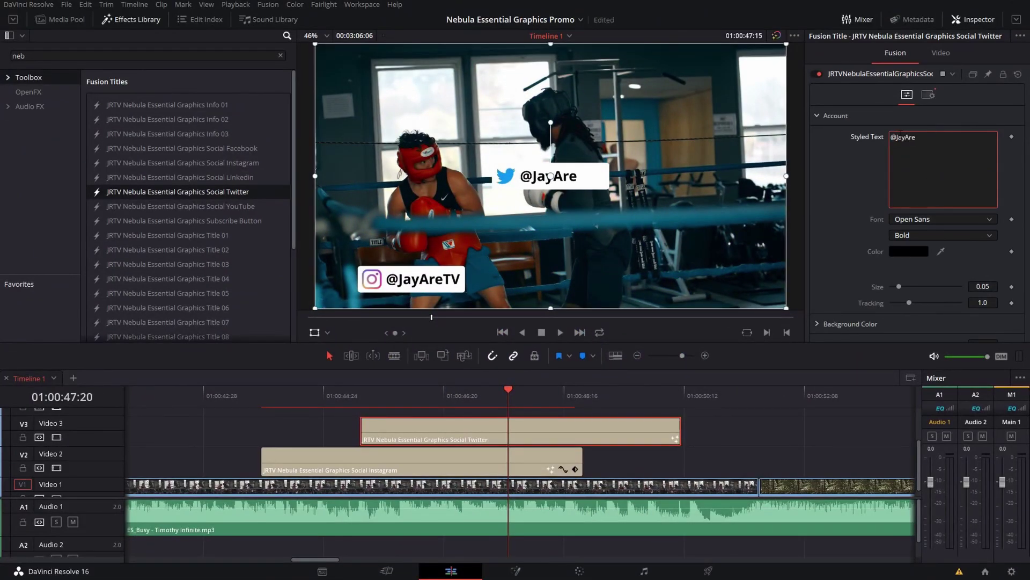
{"action": "left_click", "coordinate": [634, 246]}
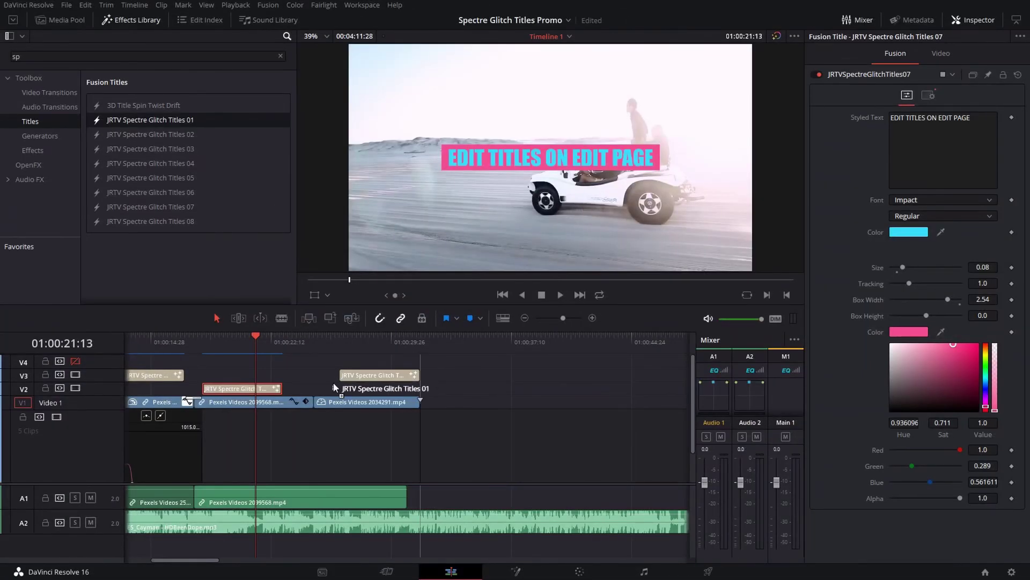
{"action": "left_click", "coordinate": [366, 388]}
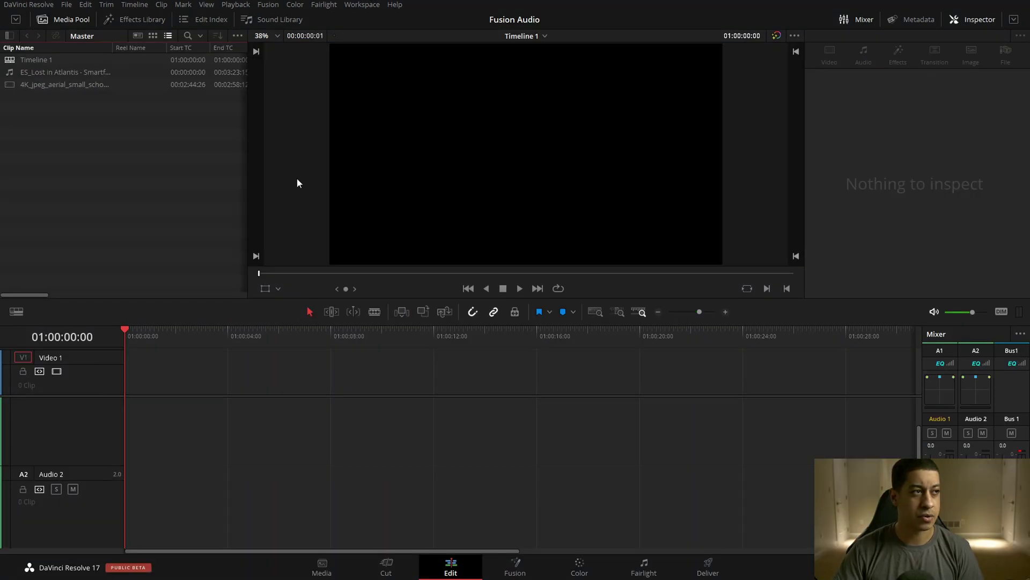
Step: Place the aerial bridge clip on V1 and the Lost in Atlantis music on A1, trimmed to end with the video
{"action": "left_click_drag", "start_coordinate": [32, 84], "coordinate": [130, 373]}
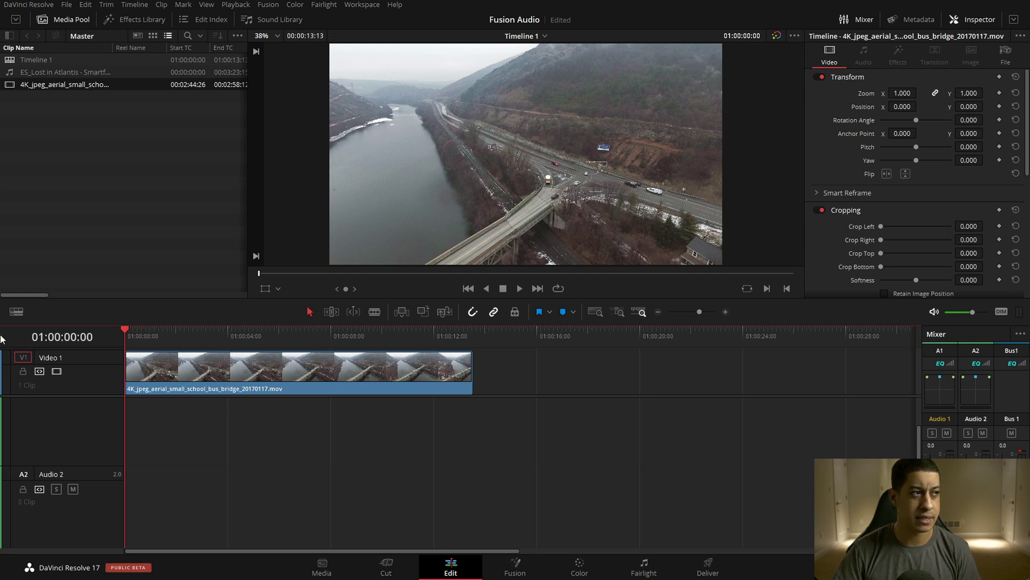
{"action": "left_click_drag", "start_coordinate": [65, 72], "coordinate": [128, 434]}
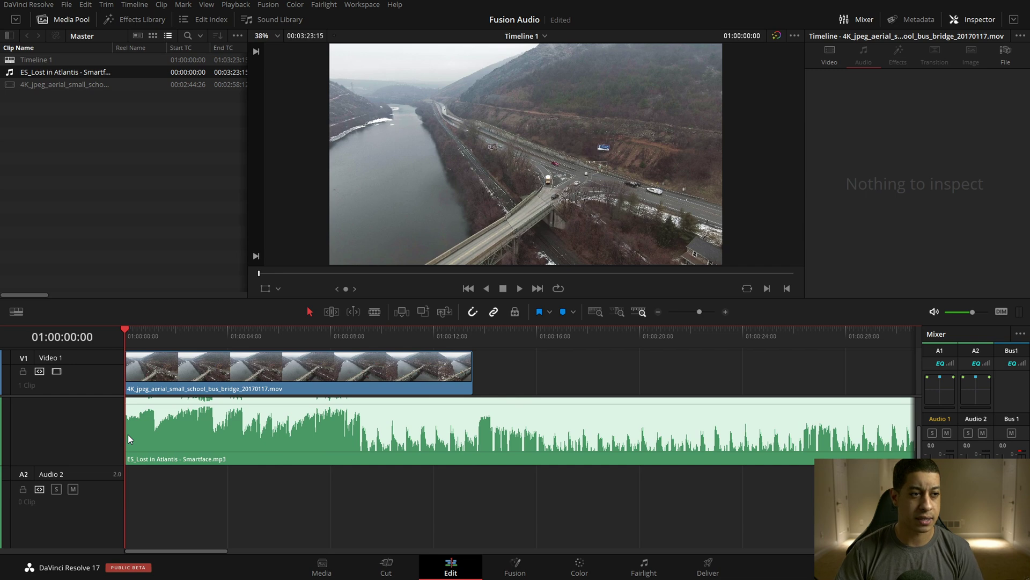
{"action": "left_click", "coordinate": [471, 337]}
{"action": "key", "text": "shift+]"}
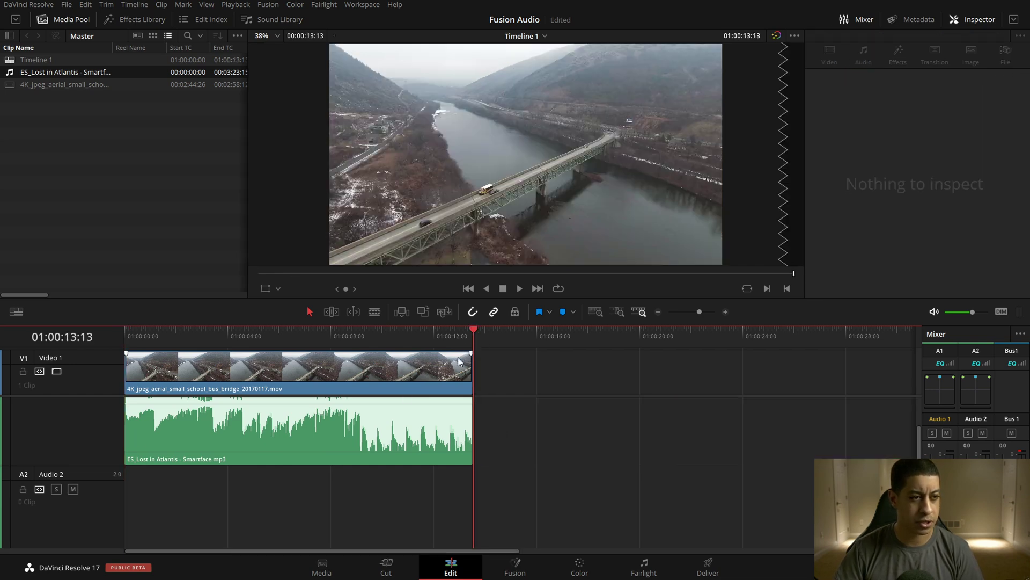
{"action": "left_click_drag", "start_coordinate": [298, 337], "coordinate": [260, 338]}
{"action": "left_click", "coordinate": [525, 566]}
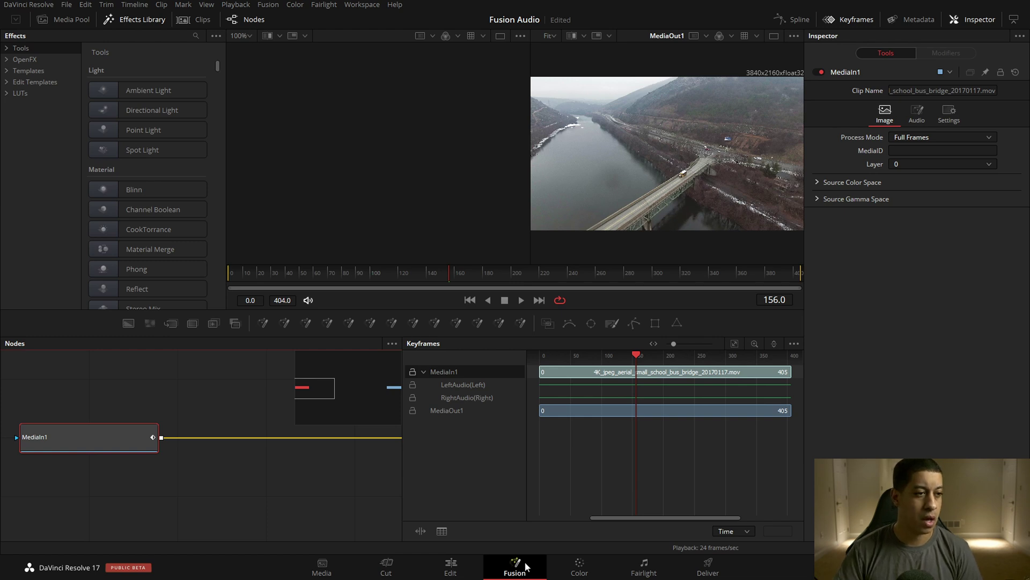
Step: Hide Keyframes, select MediaIn1, and confirm its AudioTrack is Timeline Audio [Timeline 1] with Sound Offset 0.0
{"action": "left_click", "coordinate": [840, 19]}
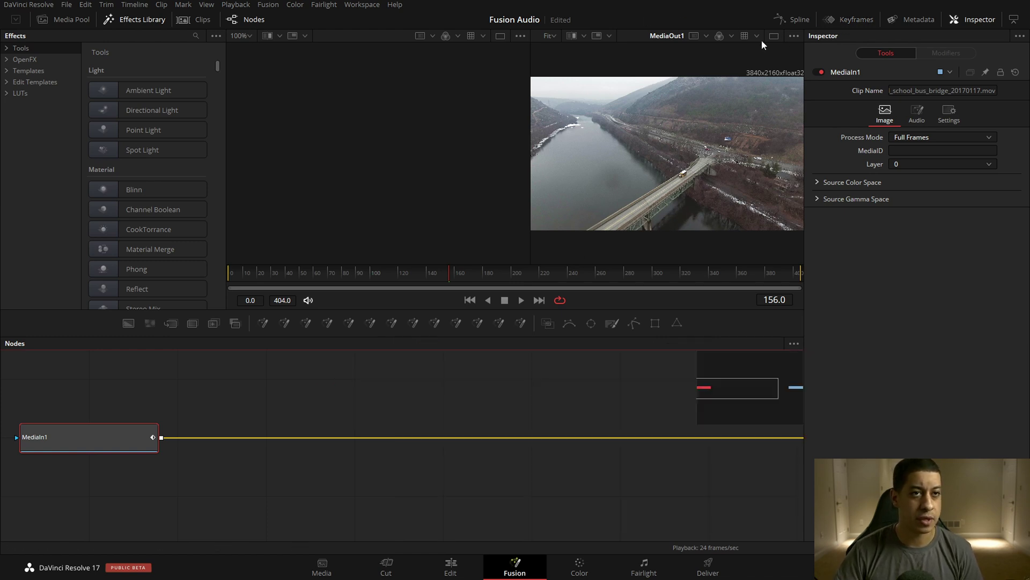
{"action": "left_click_drag", "start_coordinate": [72, 447], "coordinate": [177, 443]}
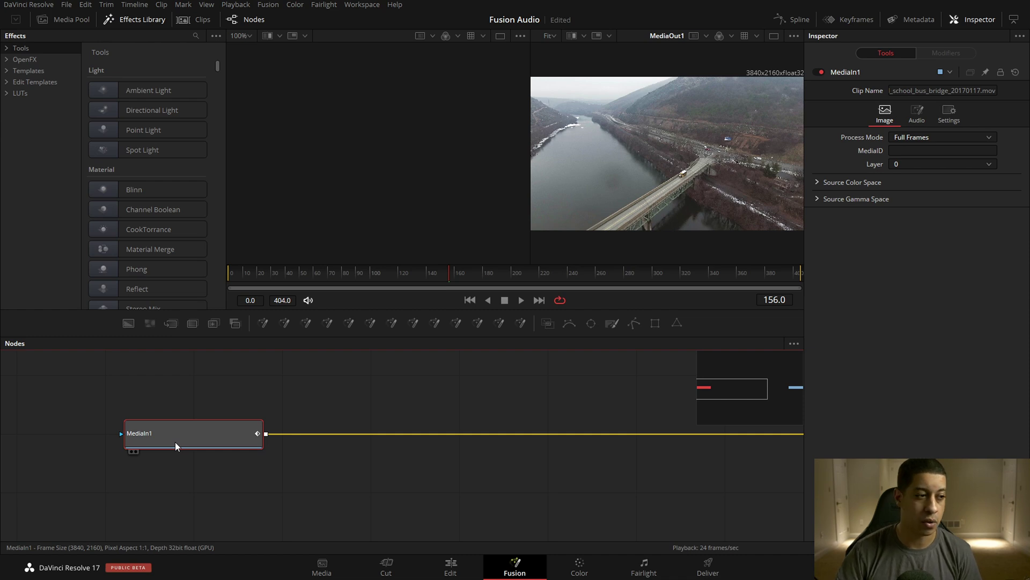
{"action": "left_click", "coordinate": [919, 125]}
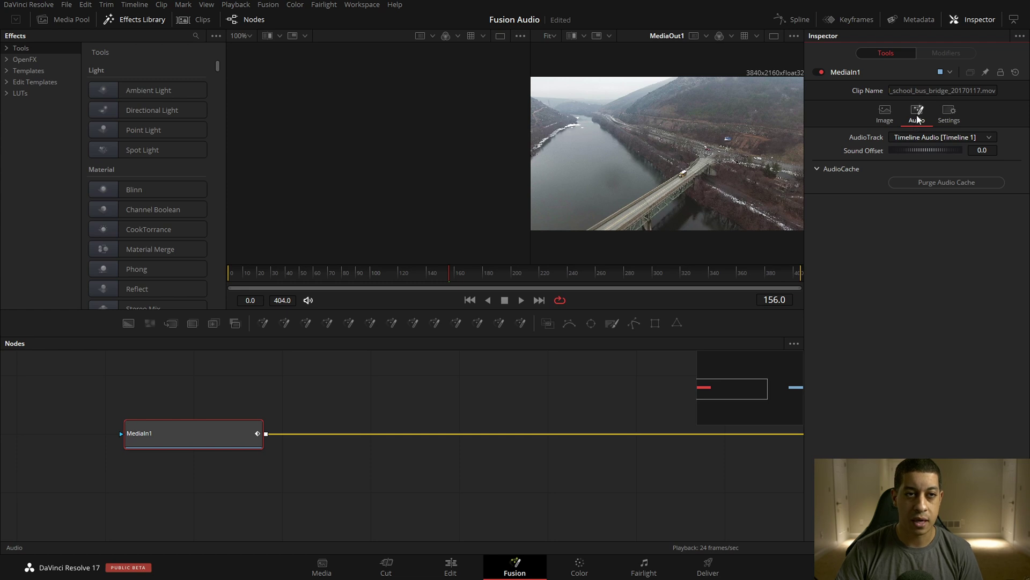
{"action": "left_click", "coordinate": [928, 140]}
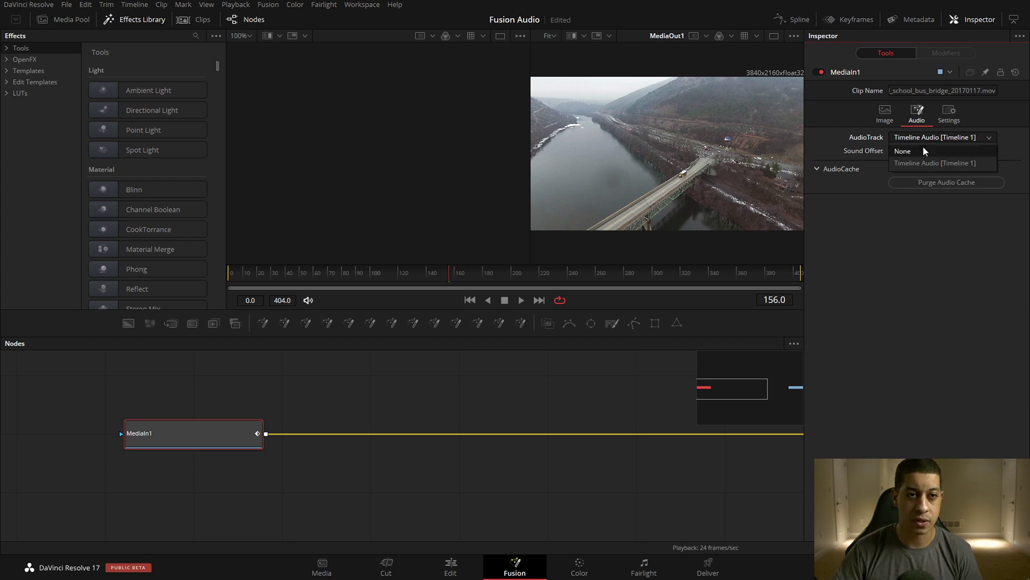
{"action": "left_click", "coordinate": [925, 162]}
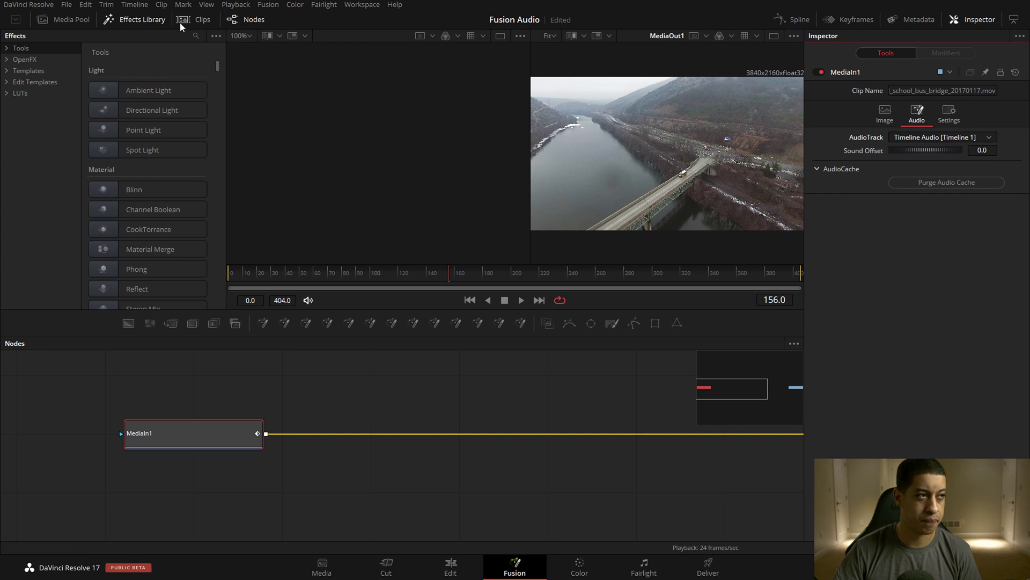
{"action": "left_click", "coordinate": [135, 19]}
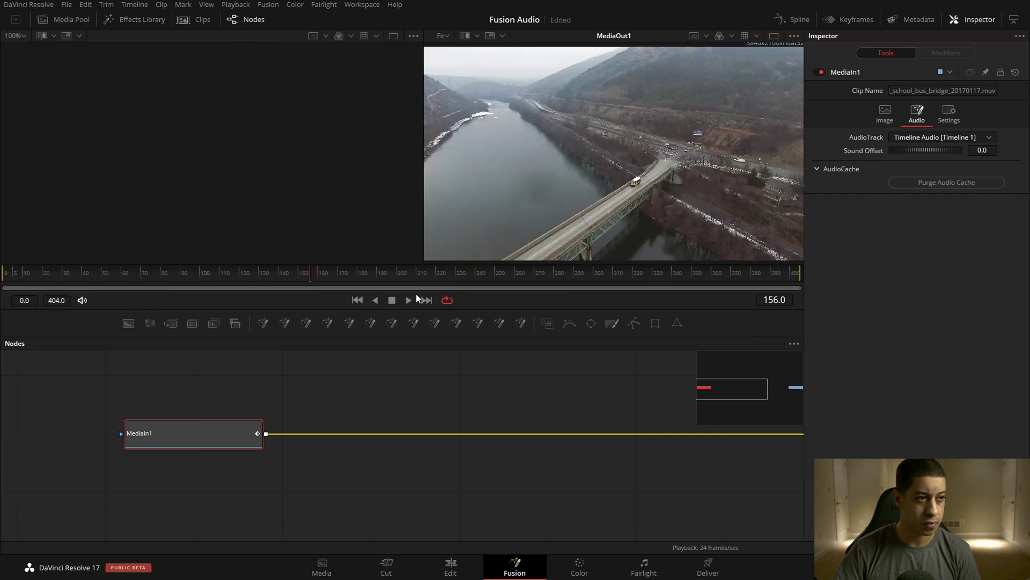
Step: Reopen Keyframes and switch MediaIn1's AudioTrack to None, then back to Timeline Audio [Timeline 1]
{"action": "left_click", "coordinate": [852, 24]}
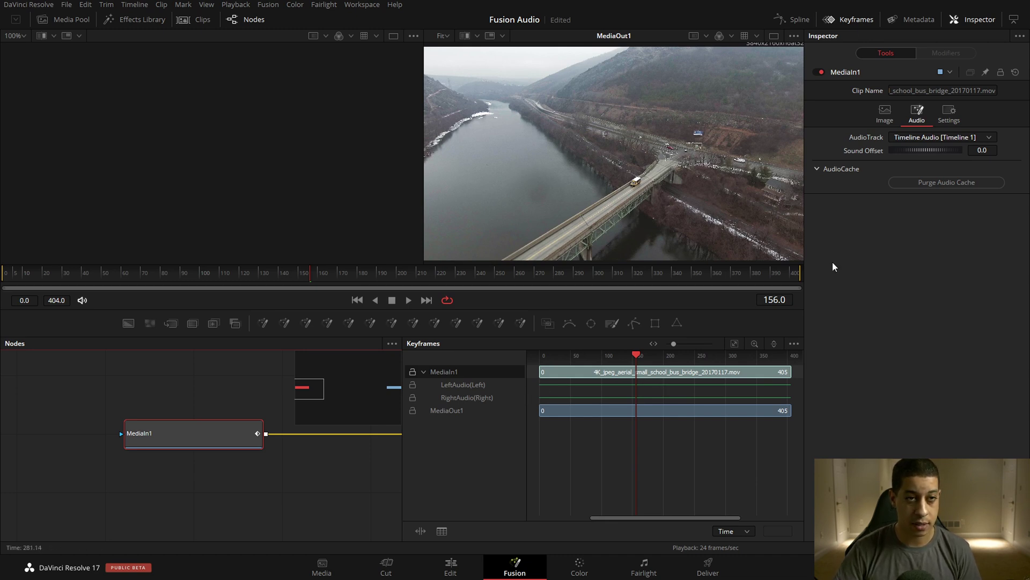
{"action": "left_click", "coordinate": [939, 137]}
{"action": "left_click", "coordinate": [928, 151]}
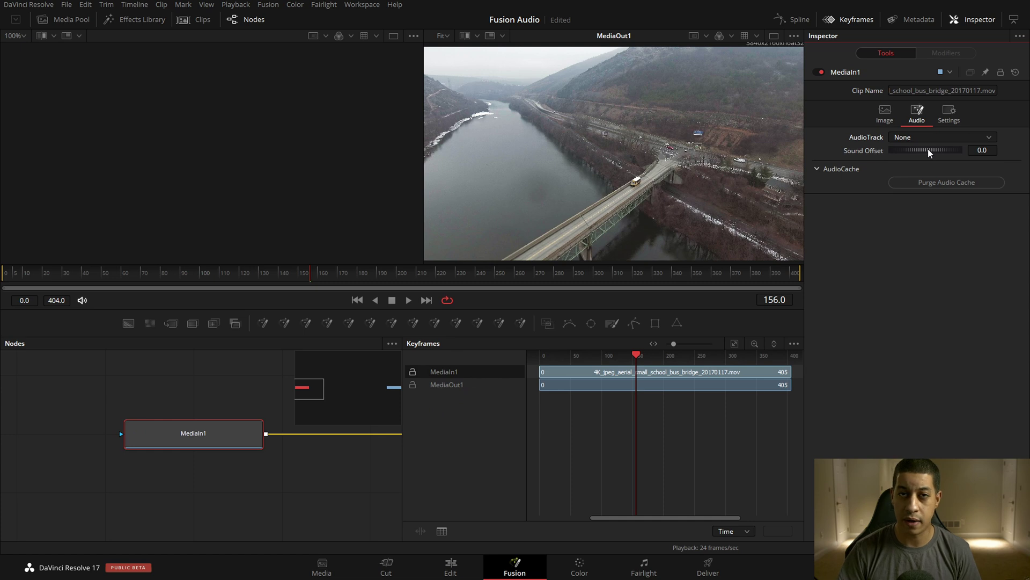
{"action": "left_click", "coordinate": [917, 138]}
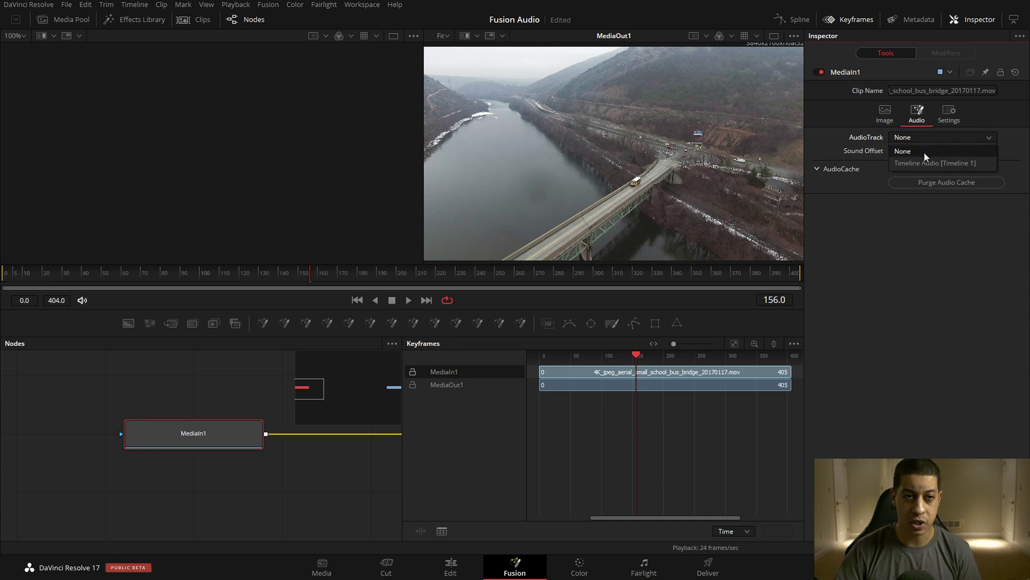
{"action": "left_click", "coordinate": [919, 160]}
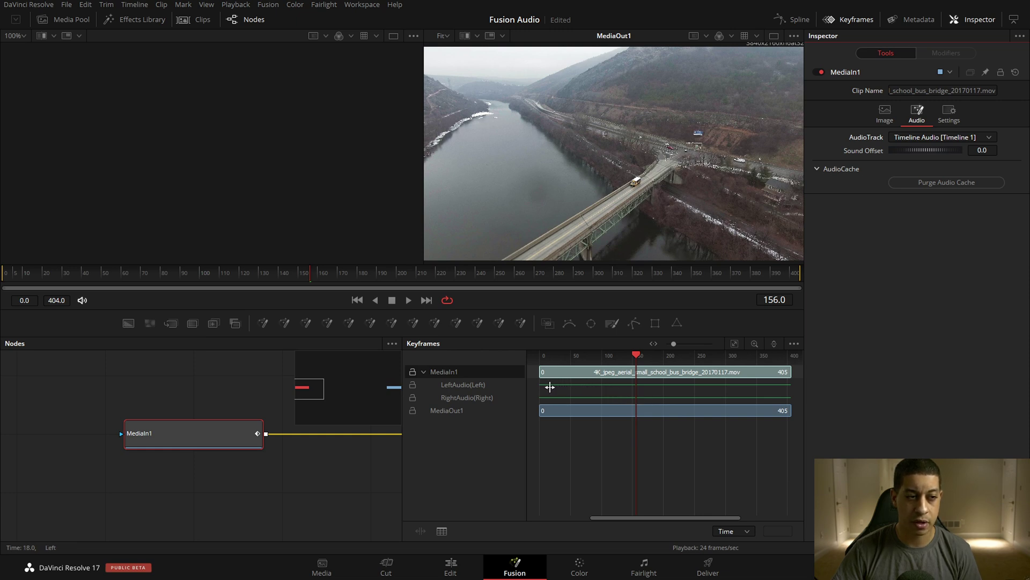
Step: Return to near the start of the clip and play it to hear the audio
{"action": "scroll", "coordinate": [462, 389], "scroll_direction": "left", "scroll_amount": 5}
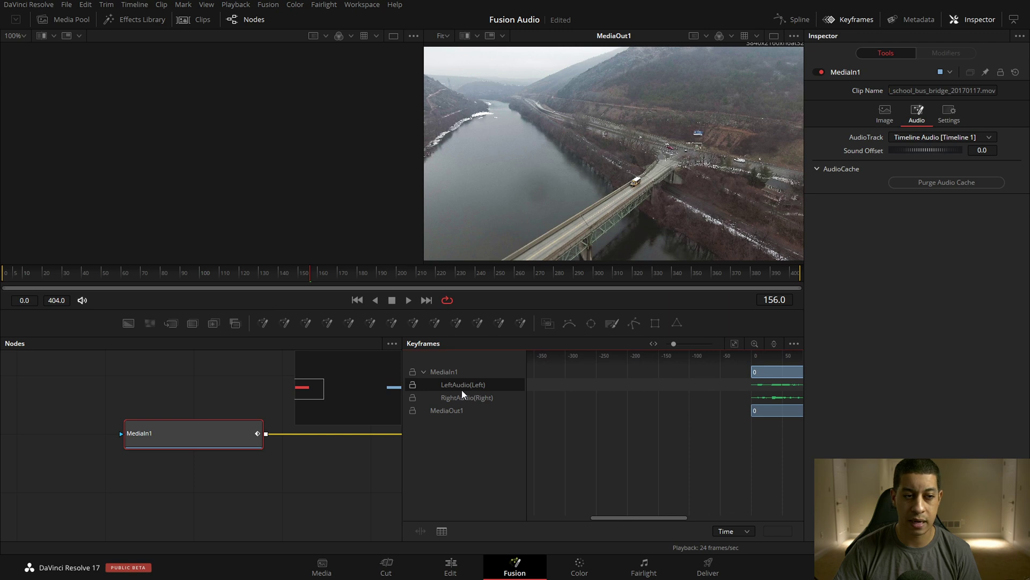
{"action": "left_click_drag", "start_coordinate": [664, 517], "coordinate": [720, 520]}
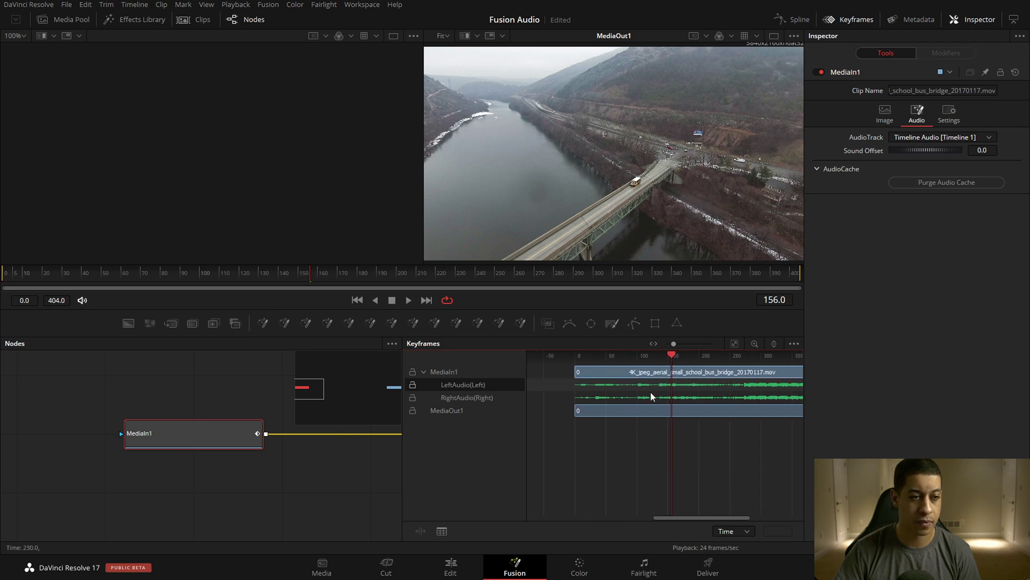
{"action": "scroll", "coordinate": [602, 357], "scroll_direction": "down", "scroll_amount": 2}
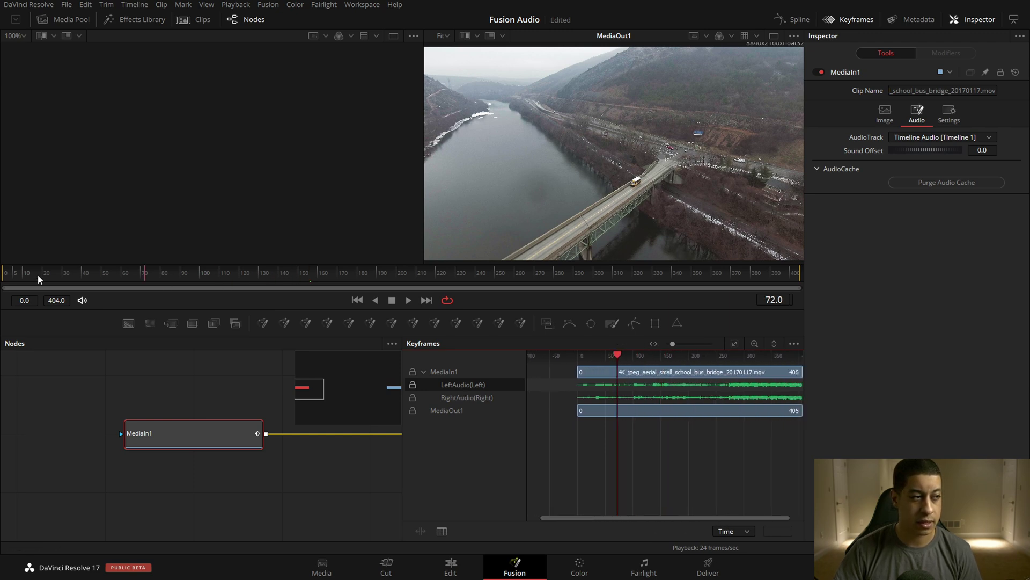
{"action": "left_click_drag", "start_coordinate": [38, 275], "coordinate": [7, 271]}
{"action": "key", "text": "space"}
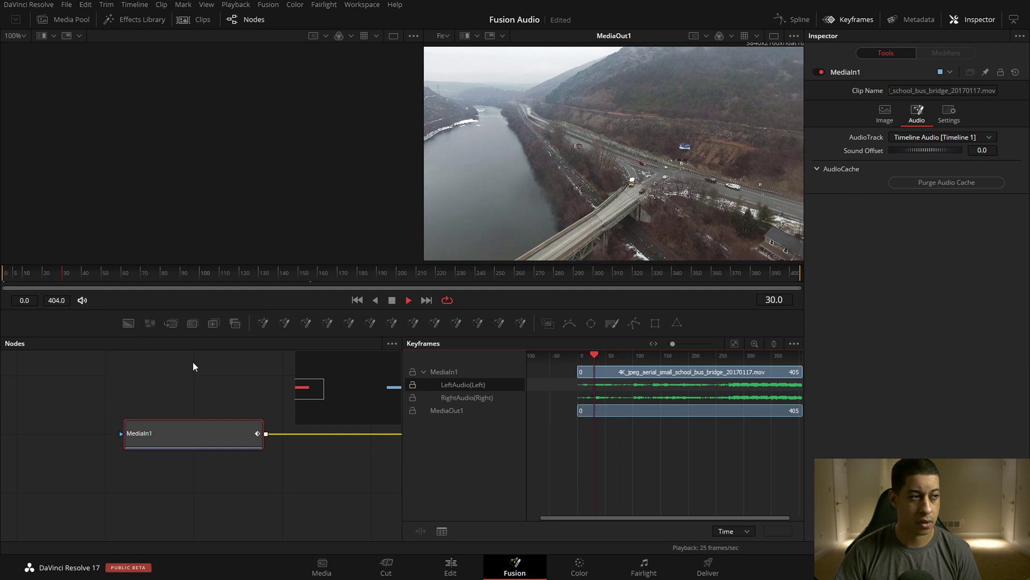
{"action": "key", "text": "space"}
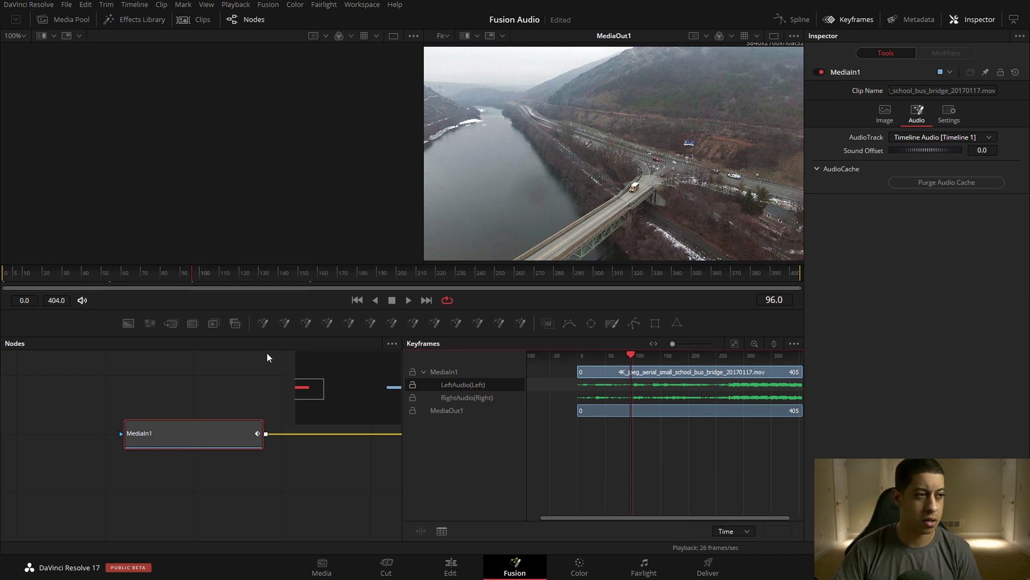
{"action": "key", "text": "space"}
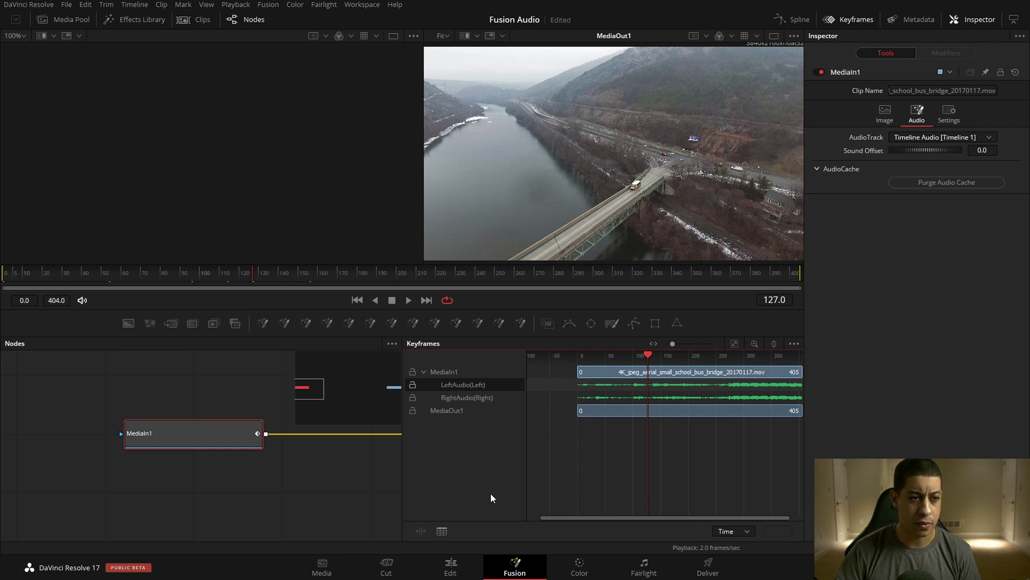
Step: Widen the node and Keyframes panels and zoom until the left and right audio waveforms fit
{"action": "left_click_drag", "start_coordinate": [577, 518], "coordinate": [620, 498]}
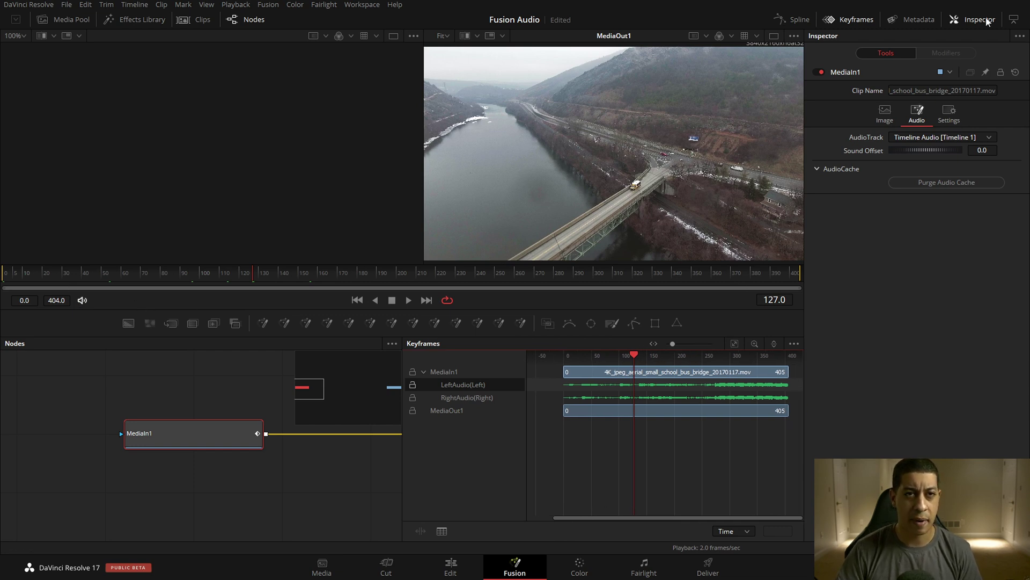
{"action": "left_click", "coordinate": [1014, 20]}
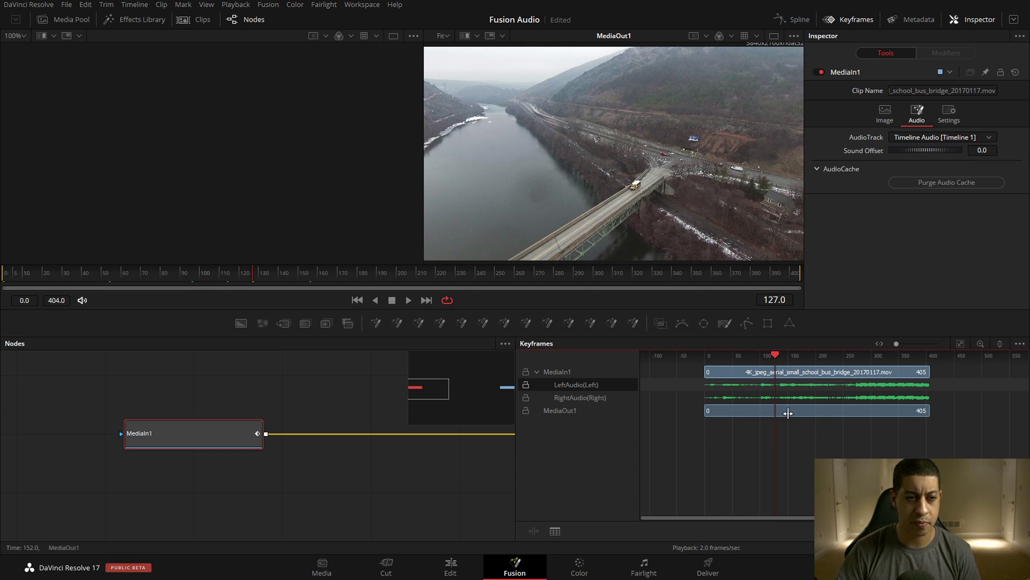
{"action": "scroll", "coordinate": [788, 413], "scroll_direction": "up", "scroll_amount": 10}
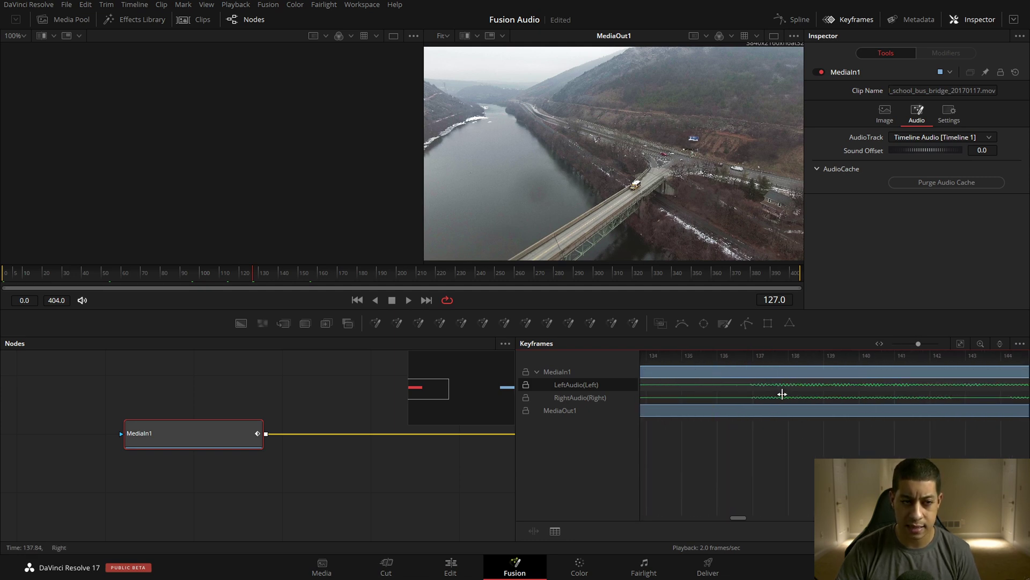
{"action": "scroll", "coordinate": [781, 393], "scroll_direction": "down", "scroll_amount": 5}
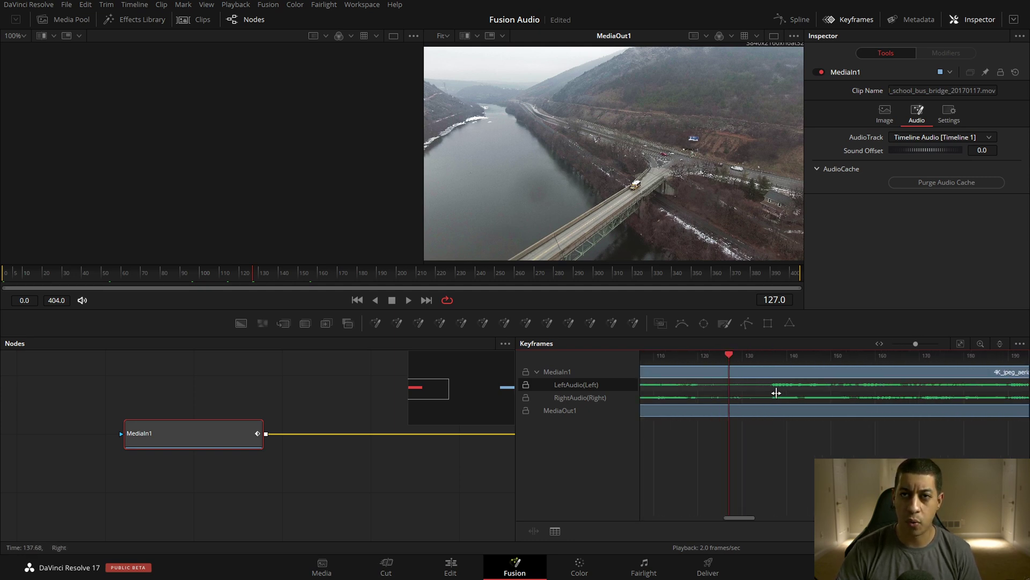
{"action": "scroll", "coordinate": [776, 392], "scroll_direction": "down", "scroll_amount": 2}
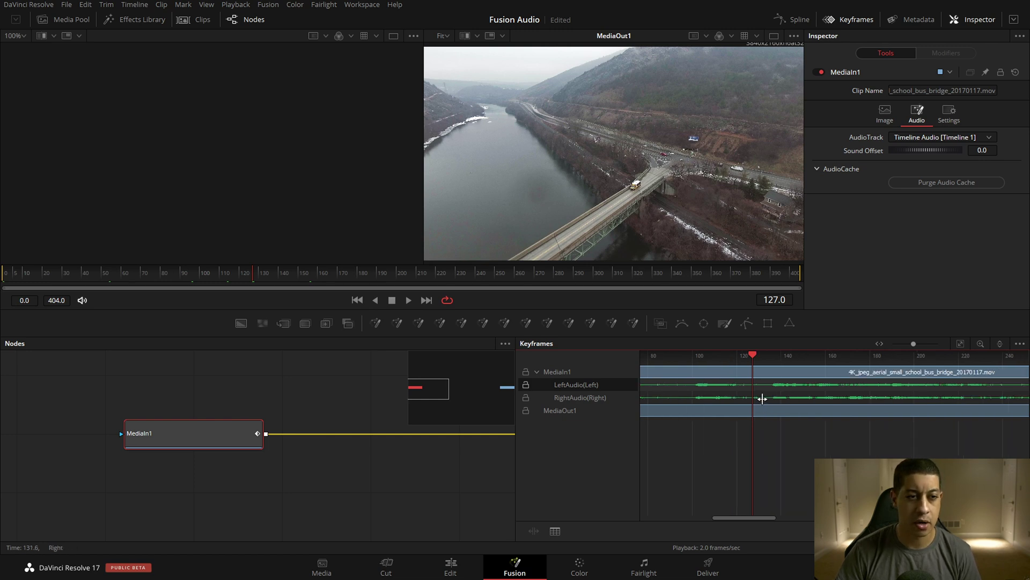
{"action": "scroll", "coordinate": [763, 398], "scroll_direction": "down", "scroll_amount": 3}
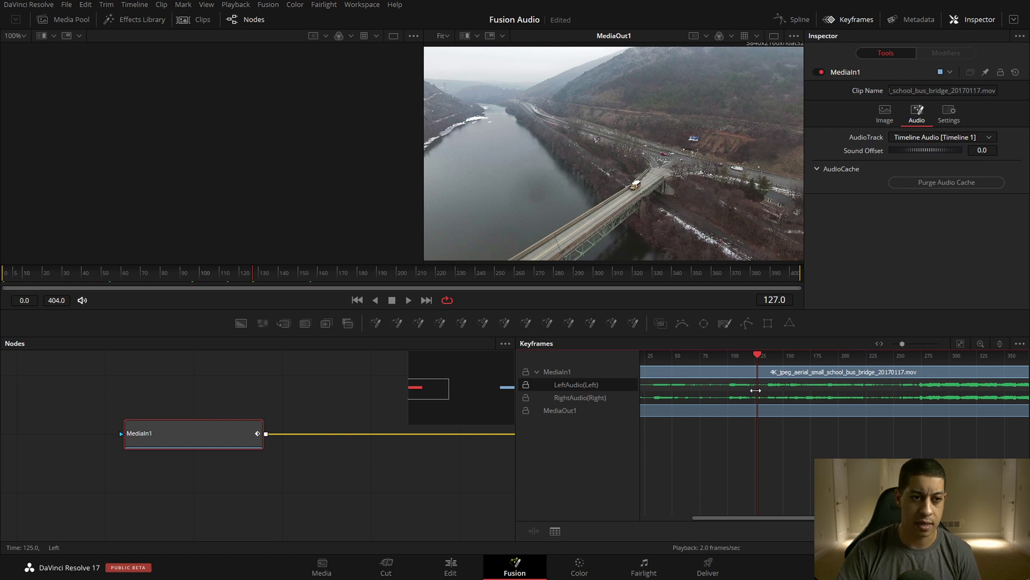
Step: Set the Keyframes track Line Size to Large so the LeftAudio waveform draws taller
{"action": "right_click", "coordinate": [780, 387]}
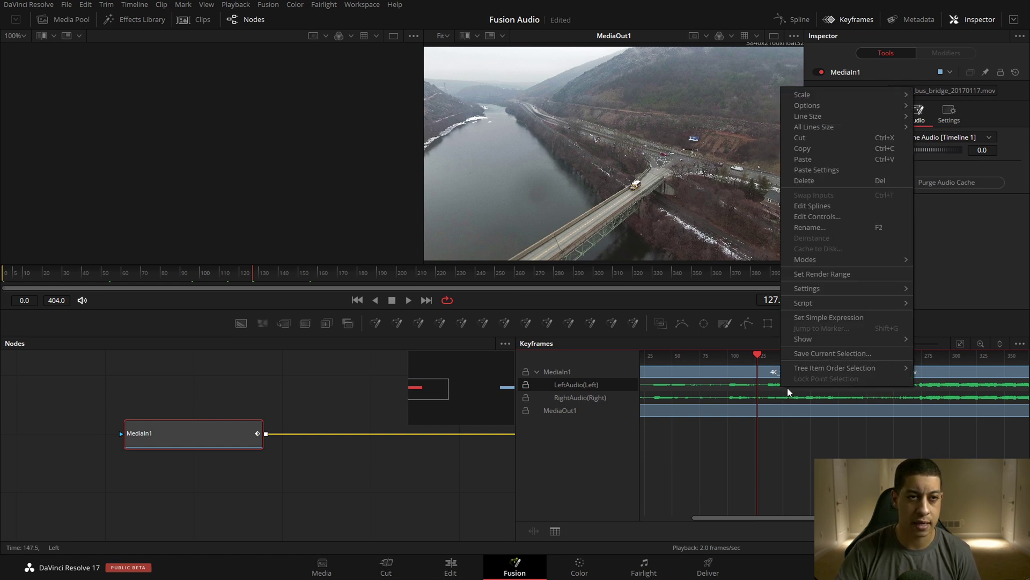
{"action": "mouse_move", "coordinate": [842, 117]}
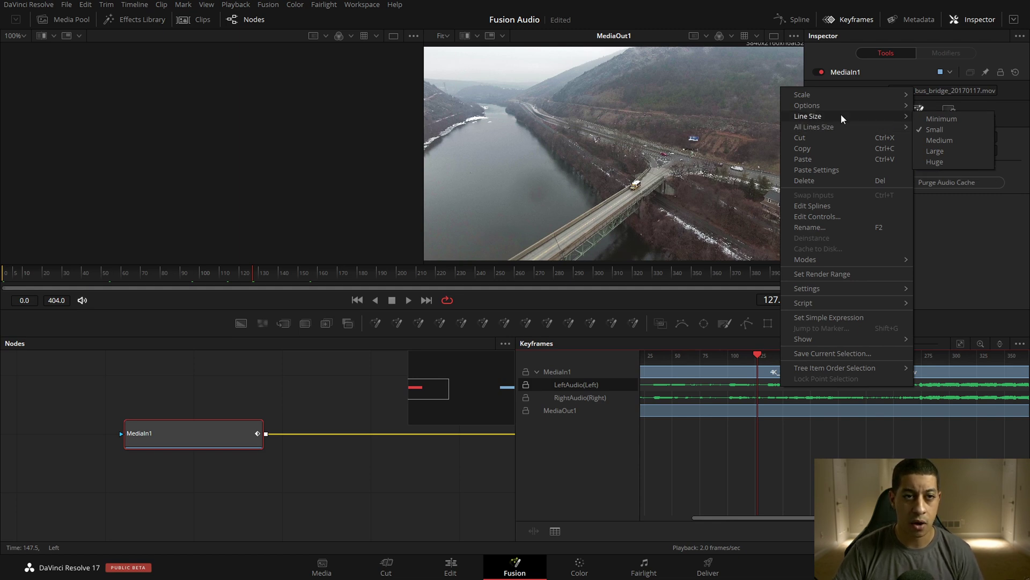
{"action": "left_click", "coordinate": [943, 158]}
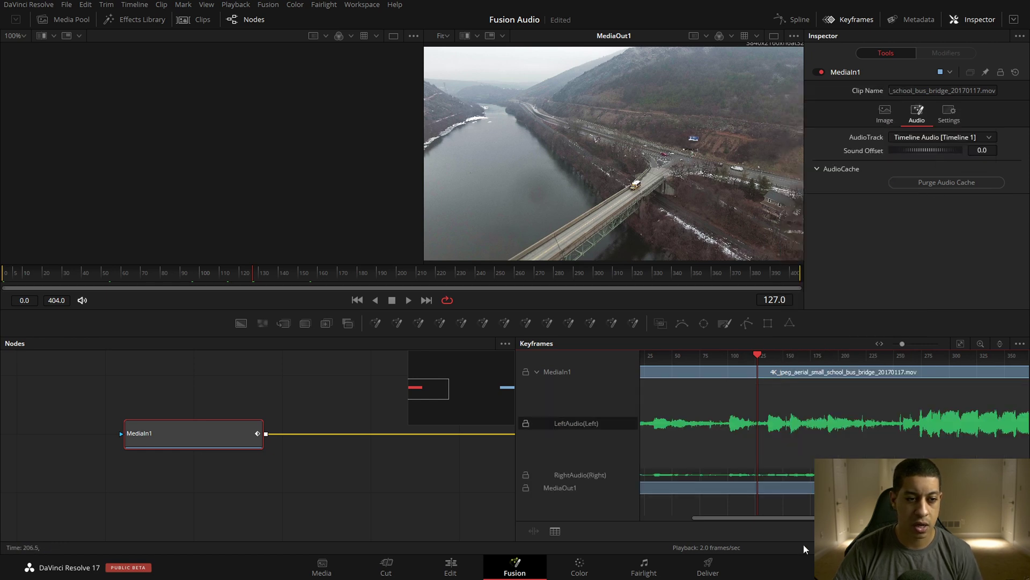
Step: Move the playhead to frame 273 and play the composition to hear MediaIn1's audio
{"action": "left_click_drag", "start_coordinate": [804, 519], "coordinate": [852, 519]}
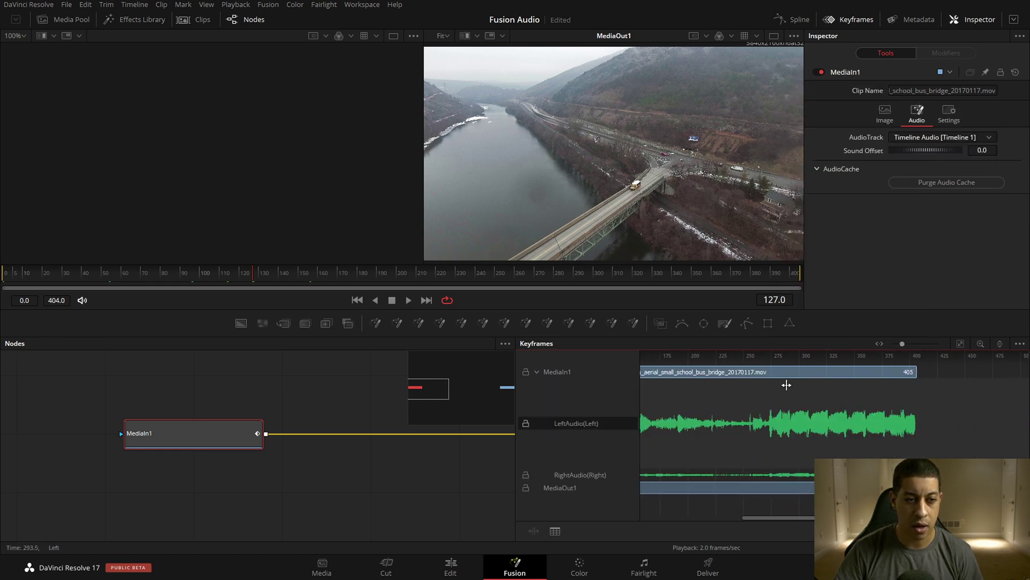
{"action": "left_click", "coordinate": [371, 272]}
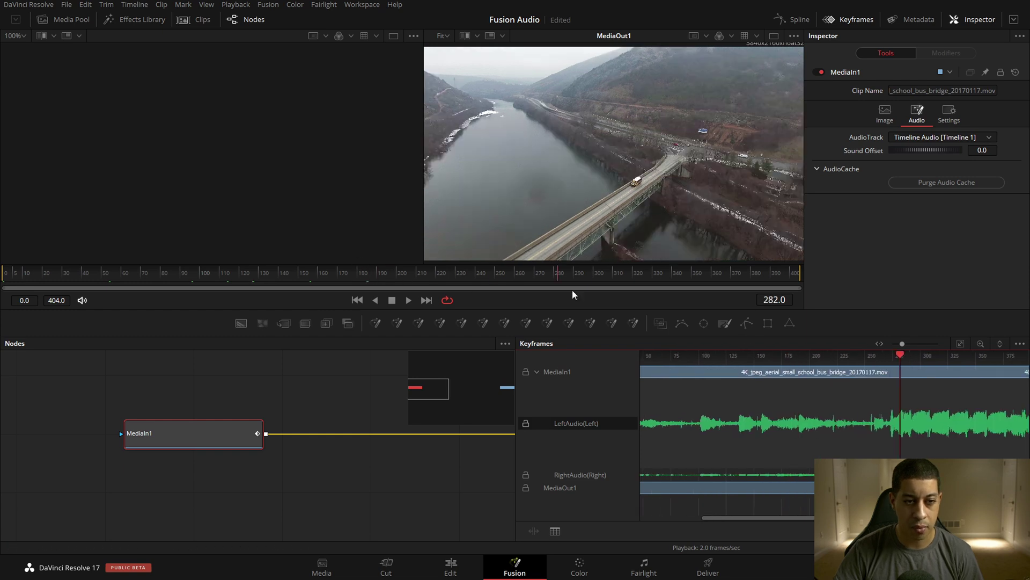
{"action": "left_click_drag", "start_coordinate": [572, 289], "coordinate": [541, 289]}
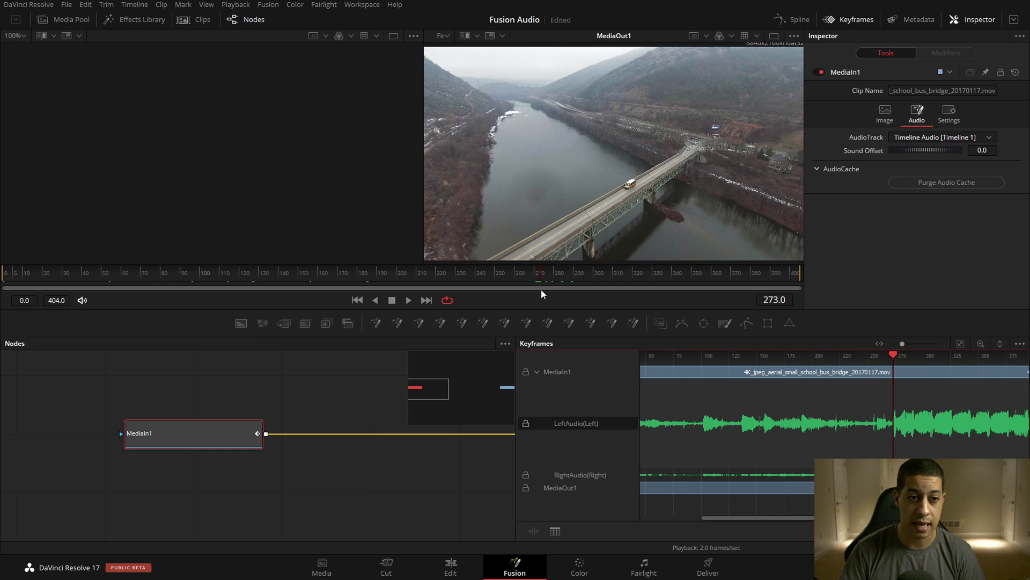
{"action": "key", "text": "space"}
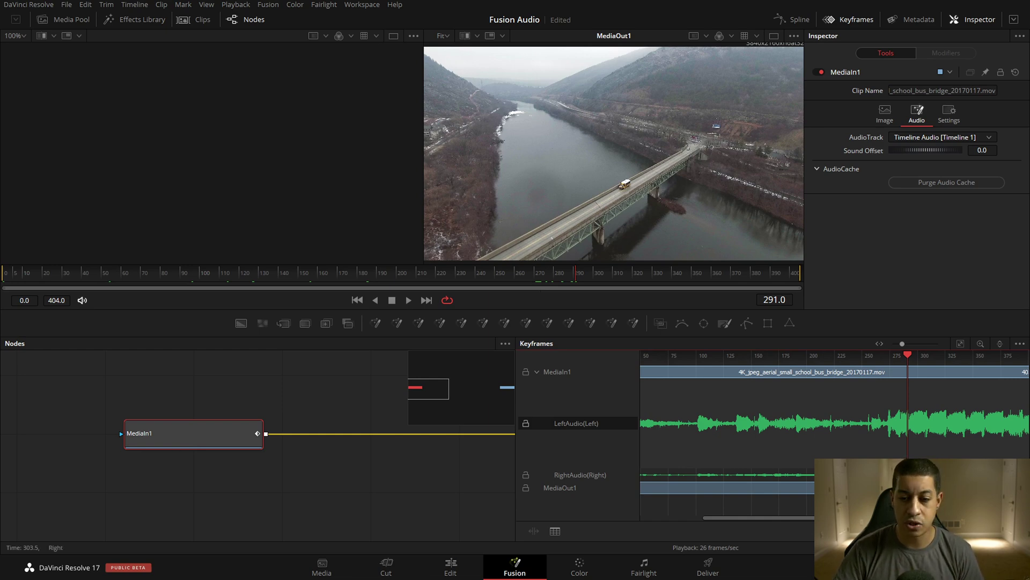
Step: On the Edit page, split the music clip on Audio 1 at 01:00:08:07
{"action": "left_click", "coordinate": [451, 566]}
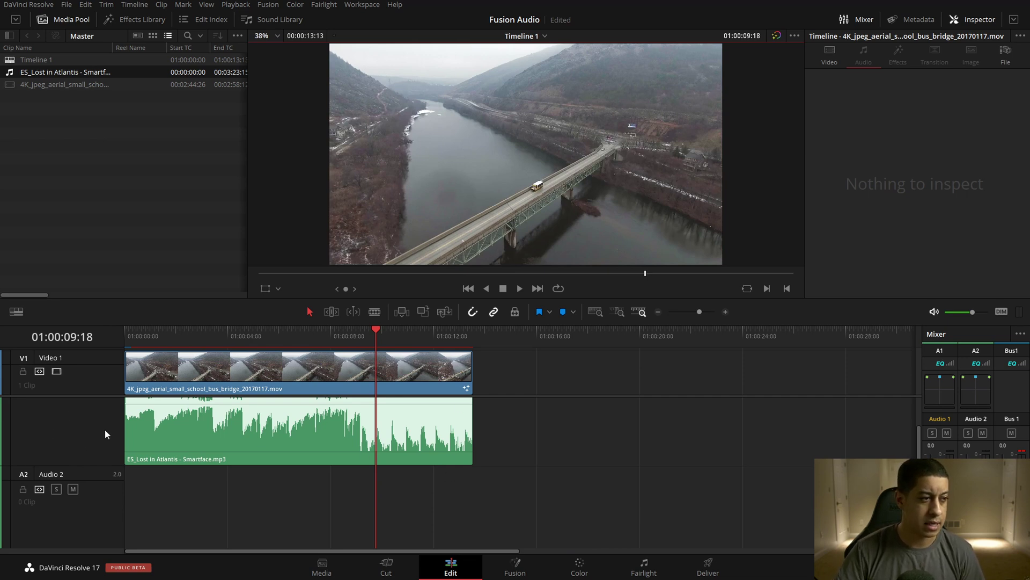
{"action": "scroll", "coordinate": [105, 429], "scroll_direction": "up", "scroll_amount": 2}
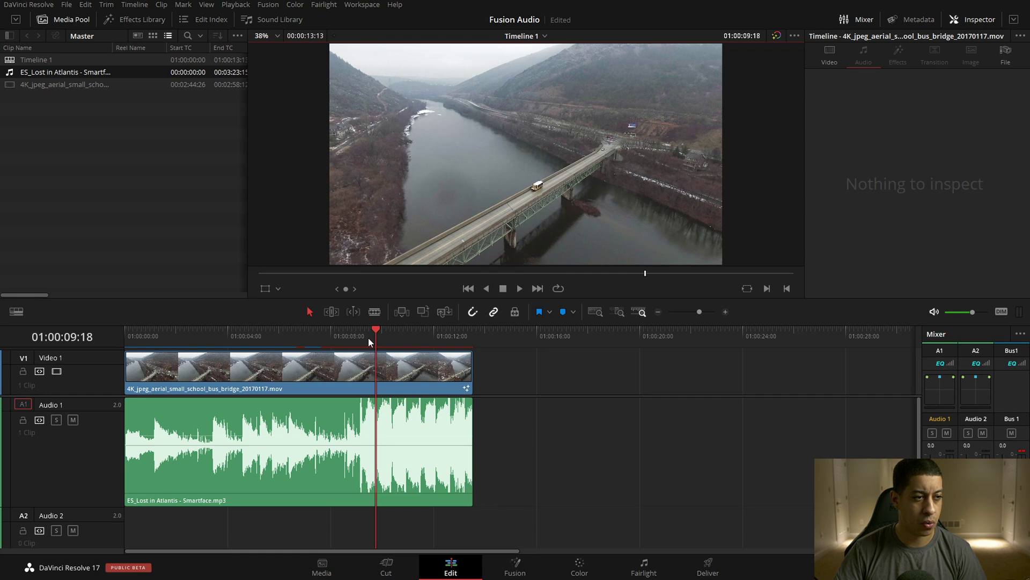
{"action": "left_click_drag", "start_coordinate": [368, 337], "coordinate": [339, 343]}
{"action": "left_click", "coordinate": [395, 475]}
{"action": "key", "text": "ctrl+b"}
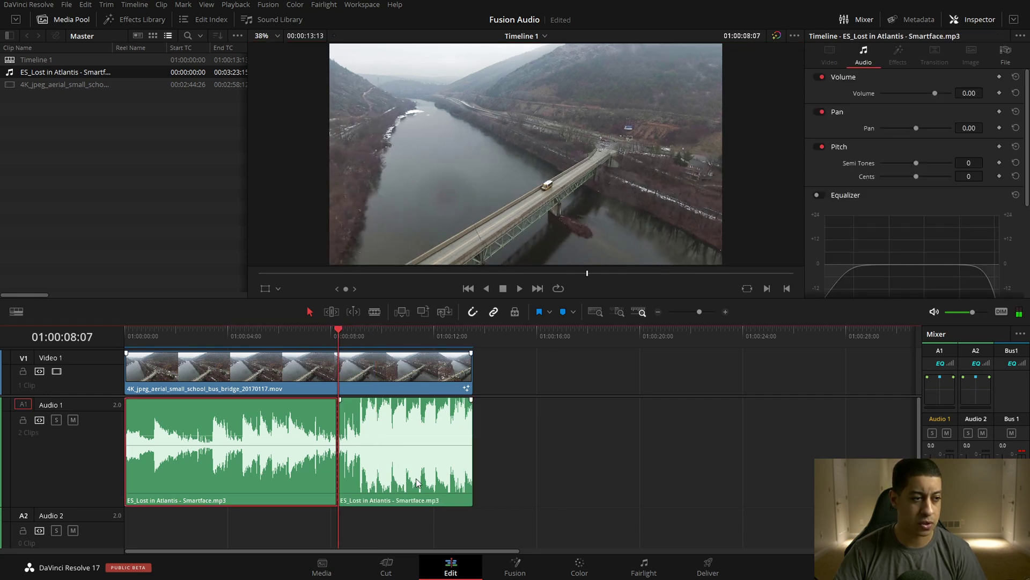
Step: Move the later music section to the timeline start and trim it to end with the video at 13:13
{"action": "left_click_drag", "start_coordinate": [414, 477], "coordinate": [196, 476]}
{"action": "key", "text": "ctrl+z"}
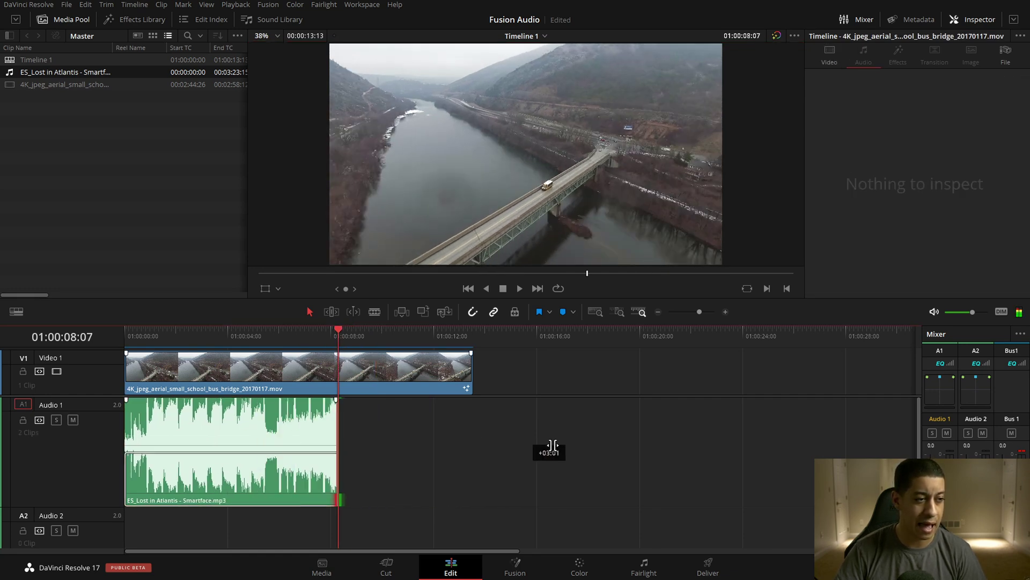
{"action": "left_click_drag", "start_coordinate": [336, 452], "coordinate": [475, 481]}
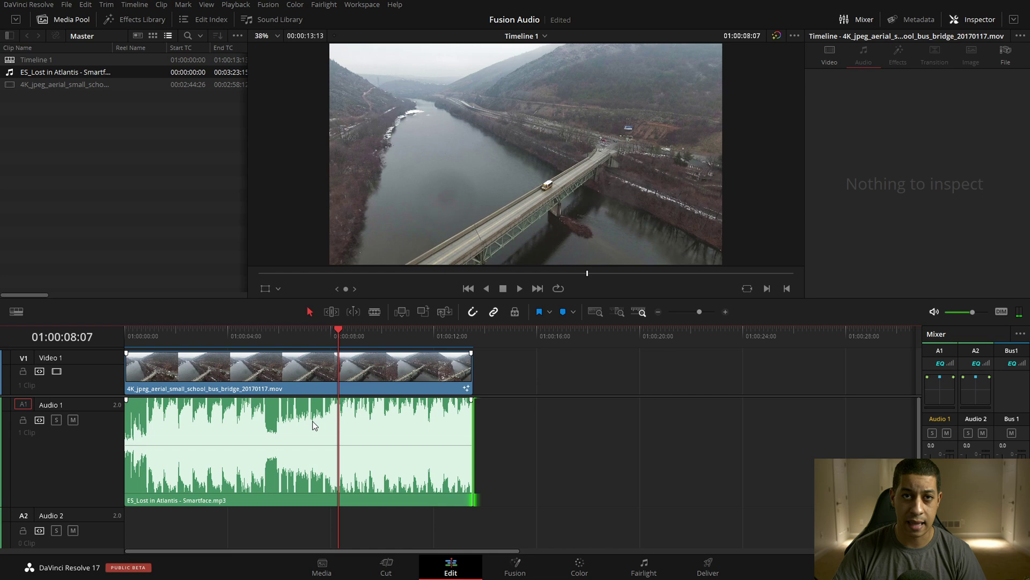
Step: Back in Fusion, play from near the composition start to check the re-cut music under MediaIn1
{"action": "left_click", "coordinate": [504, 570]}
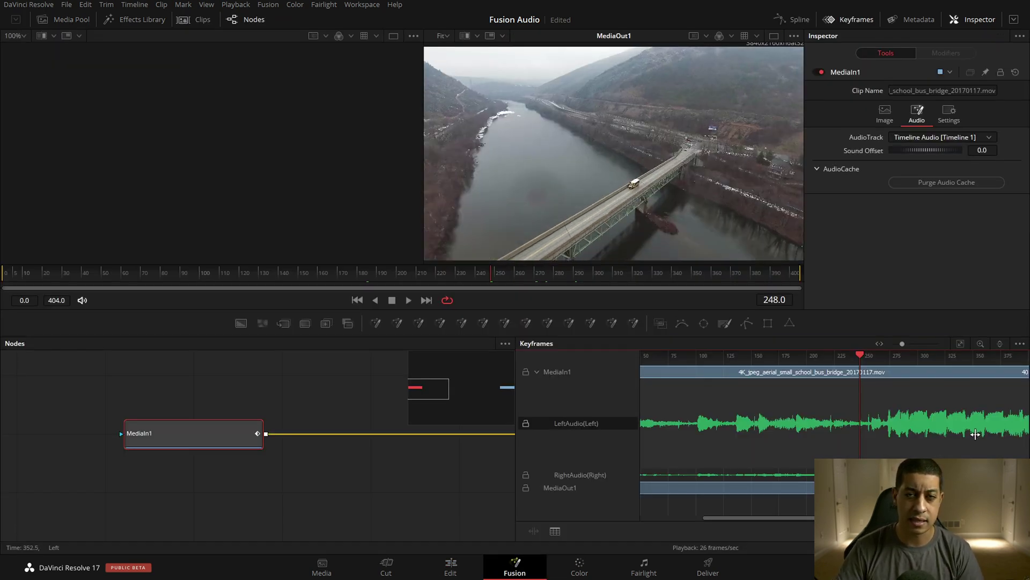
{"action": "left_click_drag", "start_coordinate": [360, 278], "coordinate": [53, 286]}
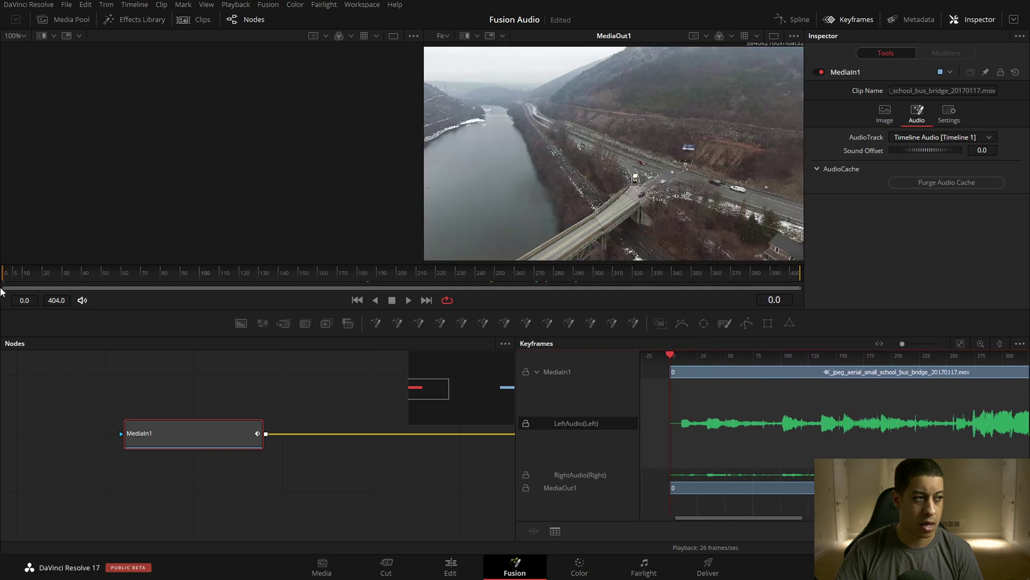
{"action": "left_click", "coordinate": [408, 300]}
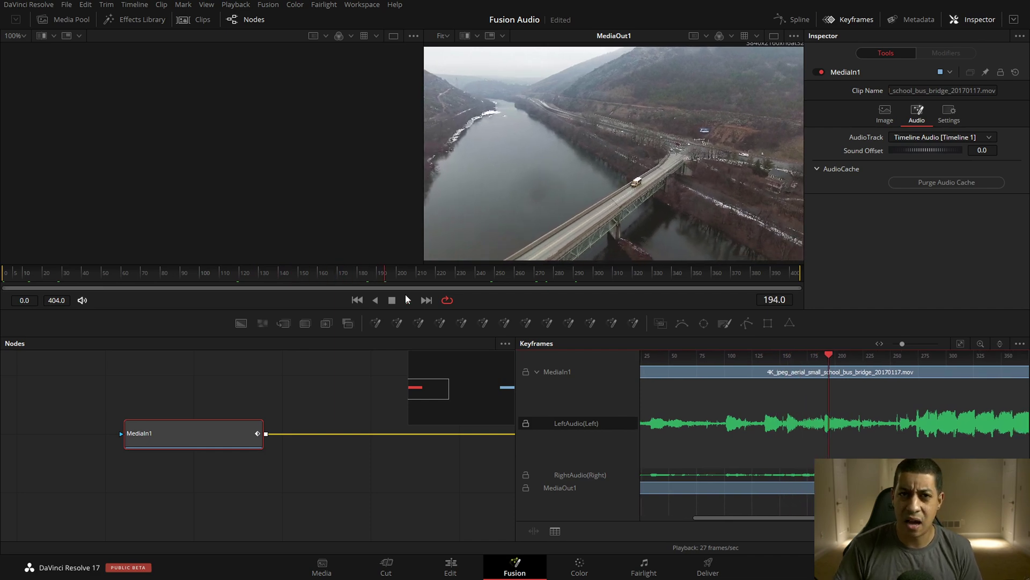
Step: Delete the music clip from Audio 1 on the Edit page
{"action": "left_click", "coordinate": [435, 568]}
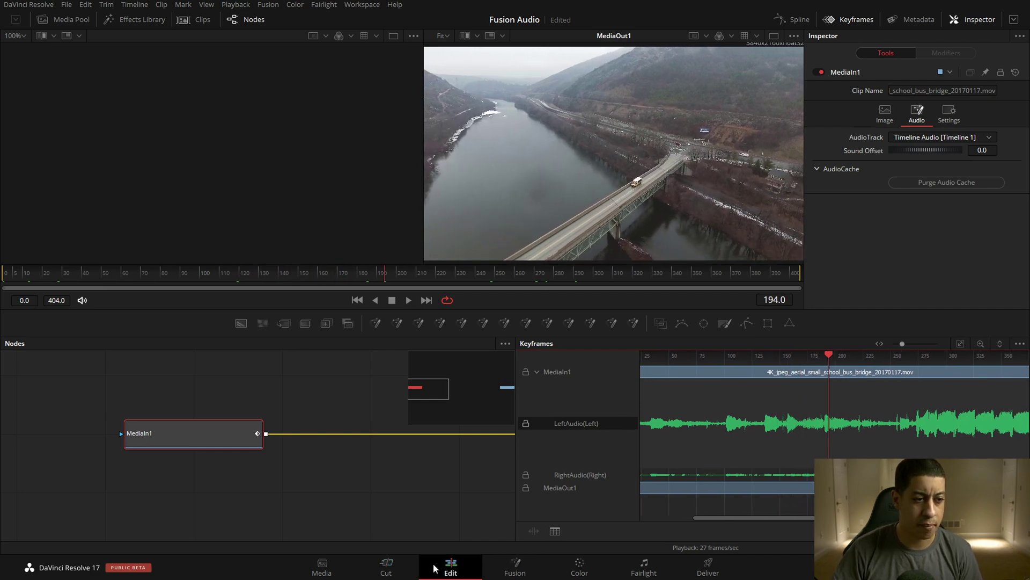
{"action": "left_click", "coordinate": [413, 477]}
{"action": "key", "text": "Delete"}
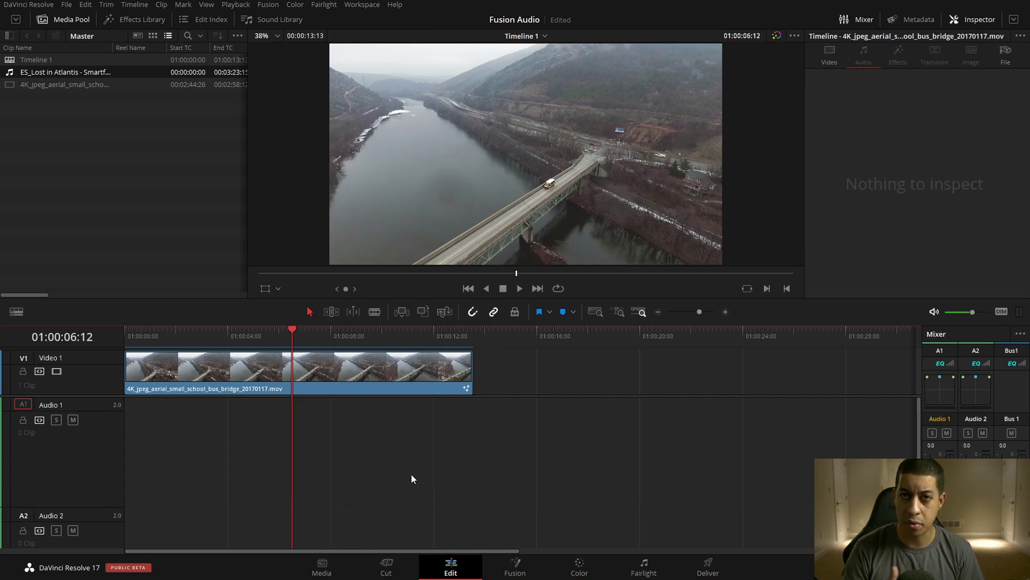
Step: Switch between the Fusion and Edit pages, stopping playback, to compare MediaIn1's audio waveform
{"action": "left_click", "coordinate": [525, 575]}
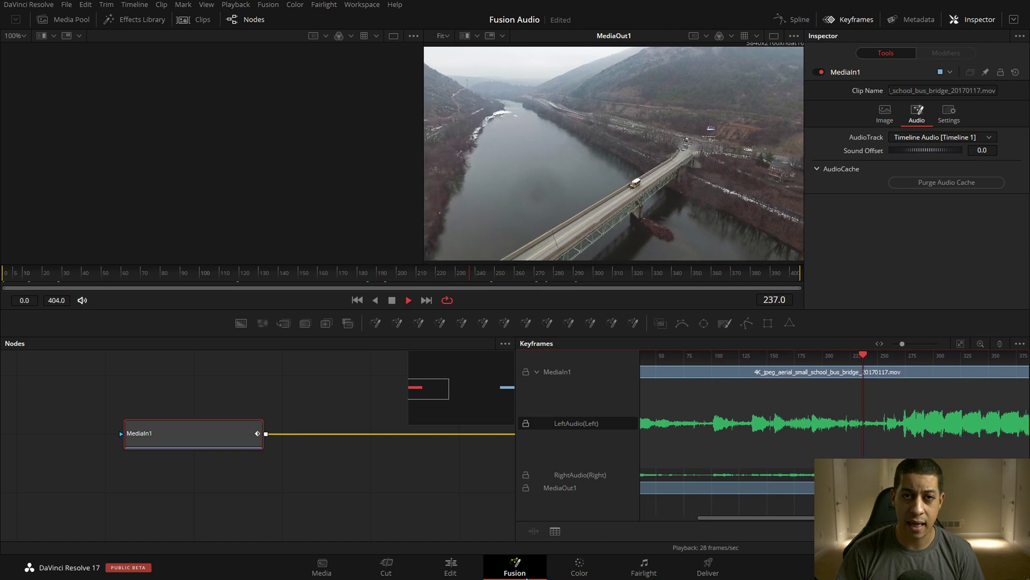
{"action": "key", "text": "space"}
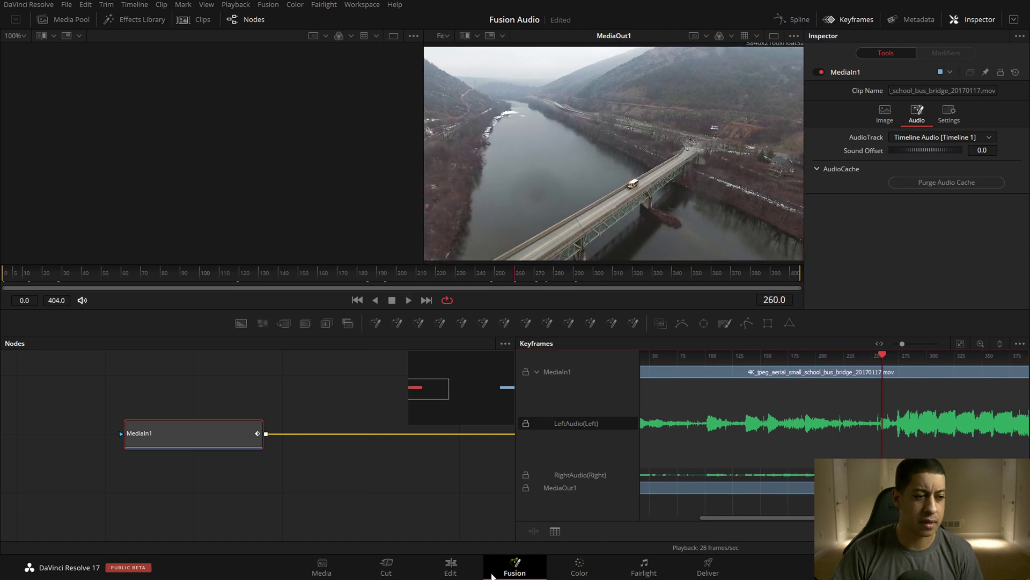
{"action": "left_click", "coordinate": [451, 569]}
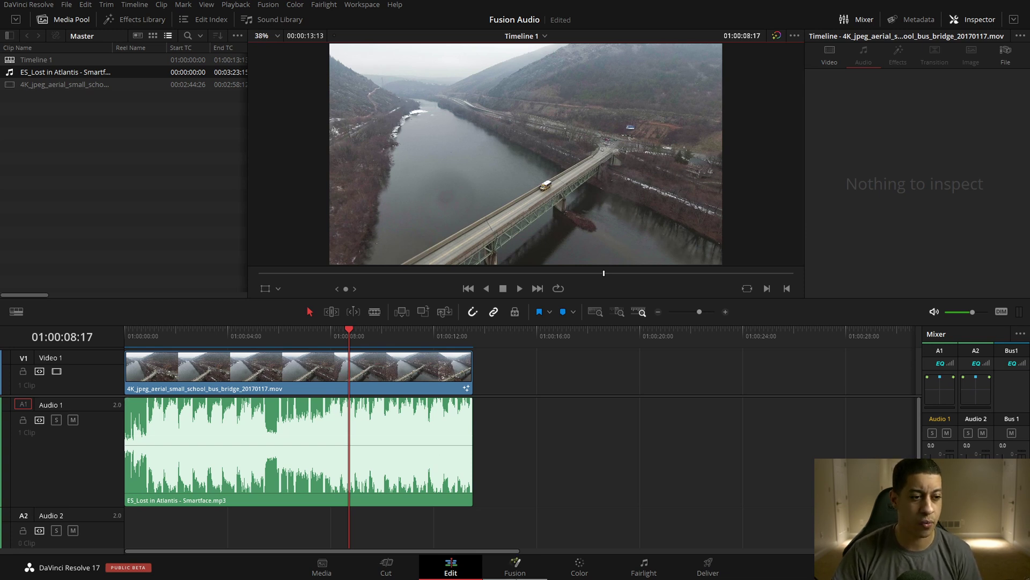
{"action": "left_click", "coordinate": [515, 570]}
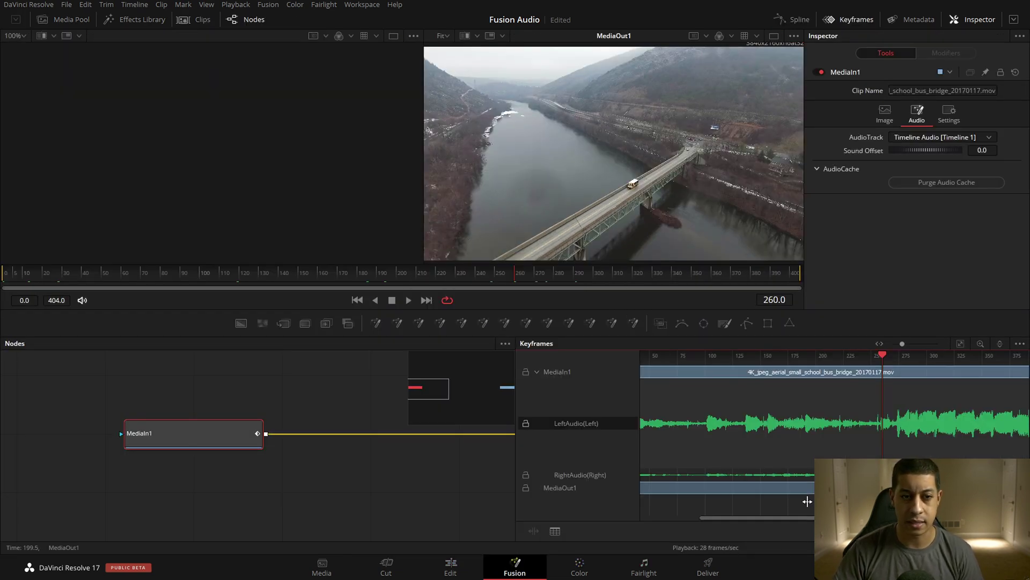
{"action": "left_click", "coordinate": [451, 570]}
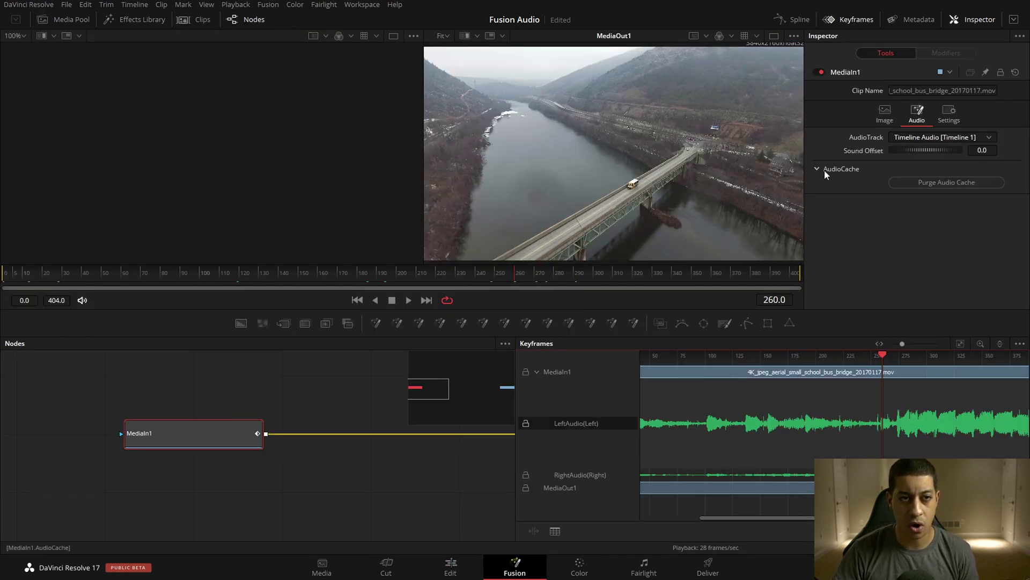
Step: Purge MediaIn1's audio cache and play from near frame 0 to hear the refreshed audio
{"action": "left_click", "coordinate": [926, 184]}
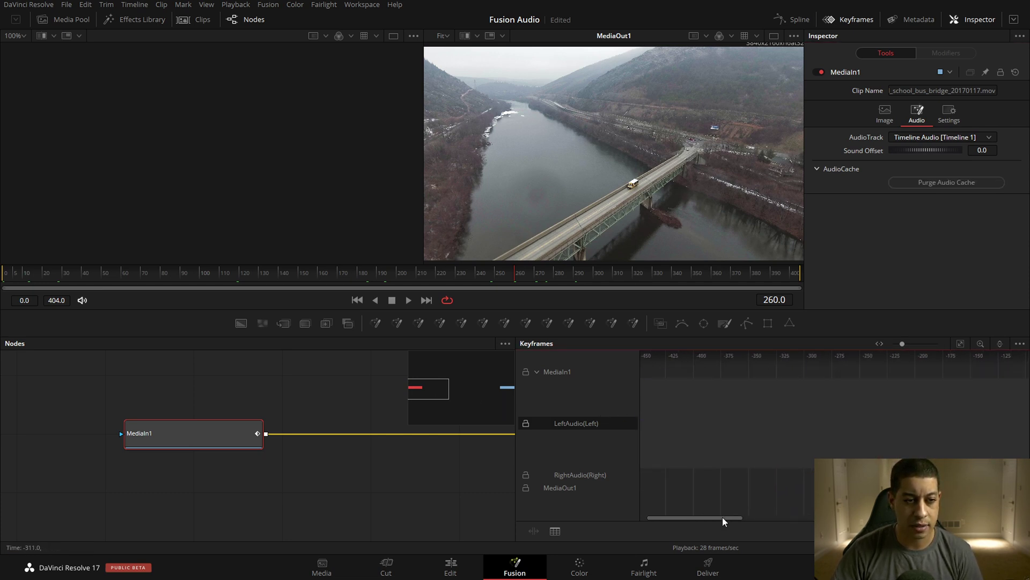
{"action": "left_click_drag", "start_coordinate": [723, 517], "coordinate": [789, 518]}
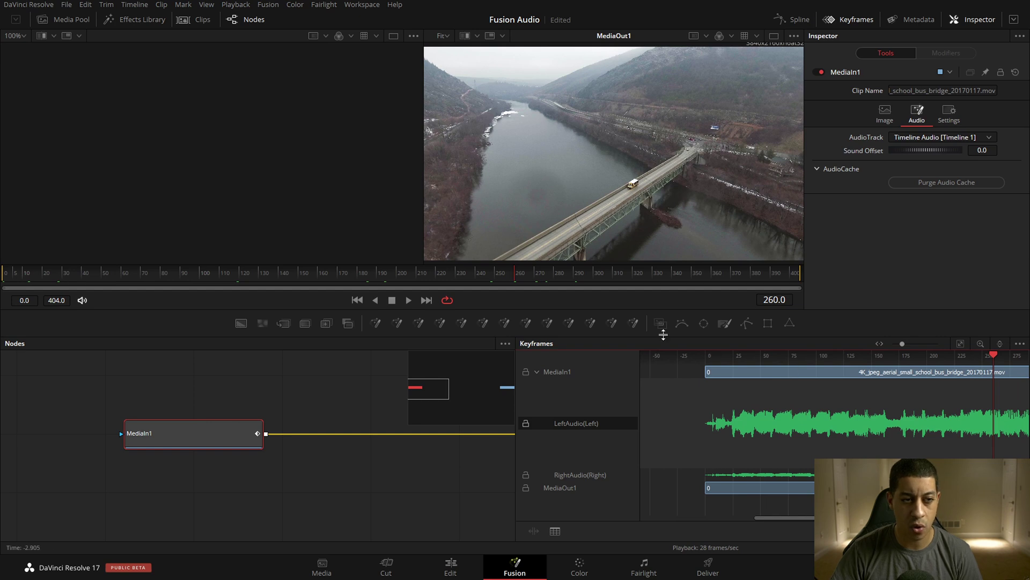
{"action": "left_click", "coordinate": [16, 271]}
{"action": "key", "text": "space"}
{"action": "key", "text": "space"}
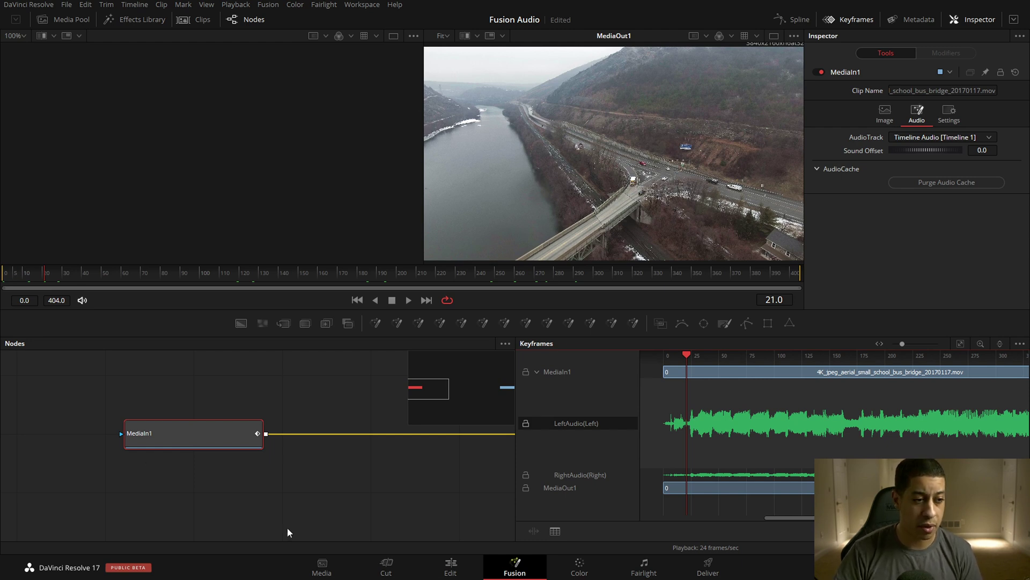
Step: Replace the timeline clips with the bridge video on V1 and Lost in Atlantis music on A1
{"action": "left_click", "coordinate": [450, 567]}
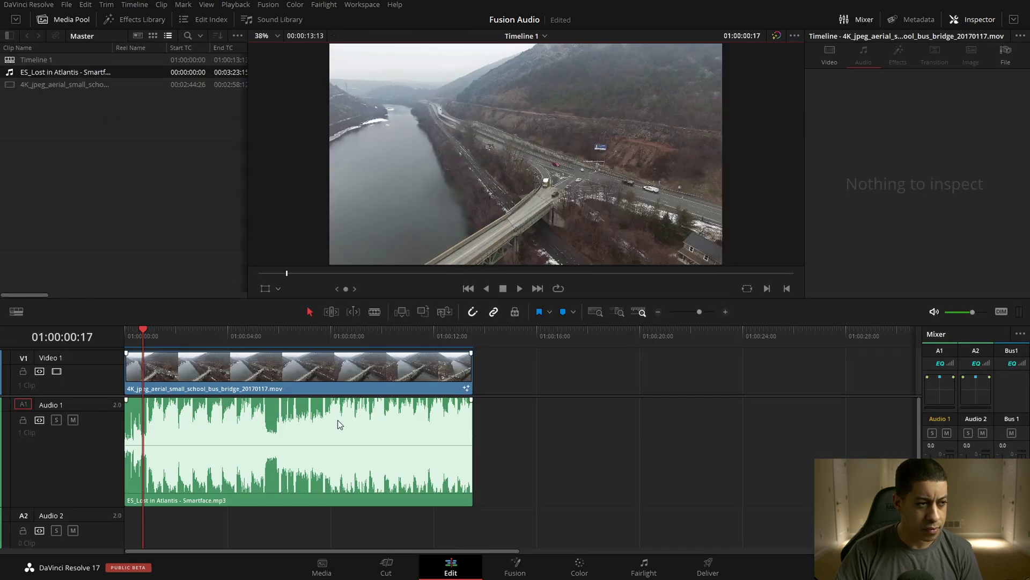
{"action": "left_click", "coordinate": [415, 453]}
{"action": "key", "text": "Delete"}
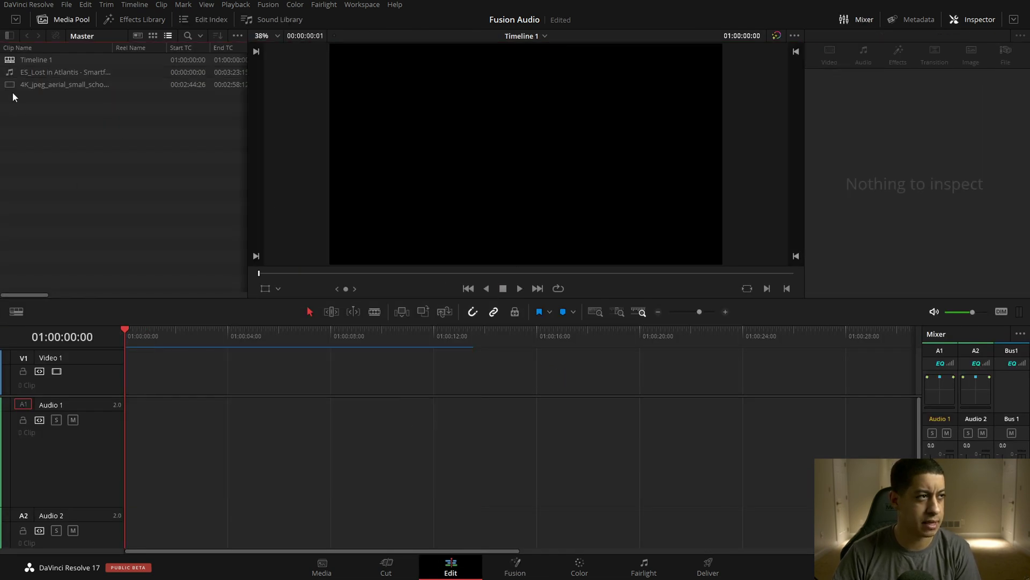
{"action": "left_click_drag", "start_coordinate": [64, 84], "coordinate": [175, 370]}
{"action": "left_click_drag", "start_coordinate": [64, 72], "coordinate": [182, 418]}
Step: Cut the music at the video's end, move both to the timeline start, link them, and view in Fusion
{"action": "left_click", "coordinate": [526, 337]}
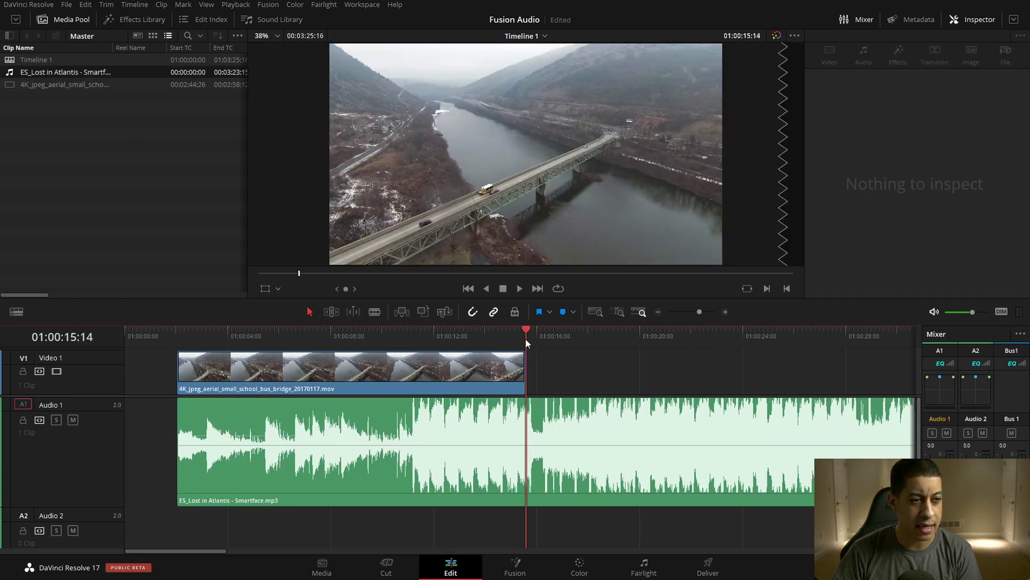
{"action": "key", "text": "shift+]"}
{"action": "left_click_drag", "start_coordinate": [556, 376], "coordinate": [409, 485]}
{"action": "left_click_drag", "start_coordinate": [425, 397], "coordinate": [372, 396]}
{"action": "right_click", "coordinate": [311, 385]}
{"action": "left_click", "coordinate": [366, 385]}
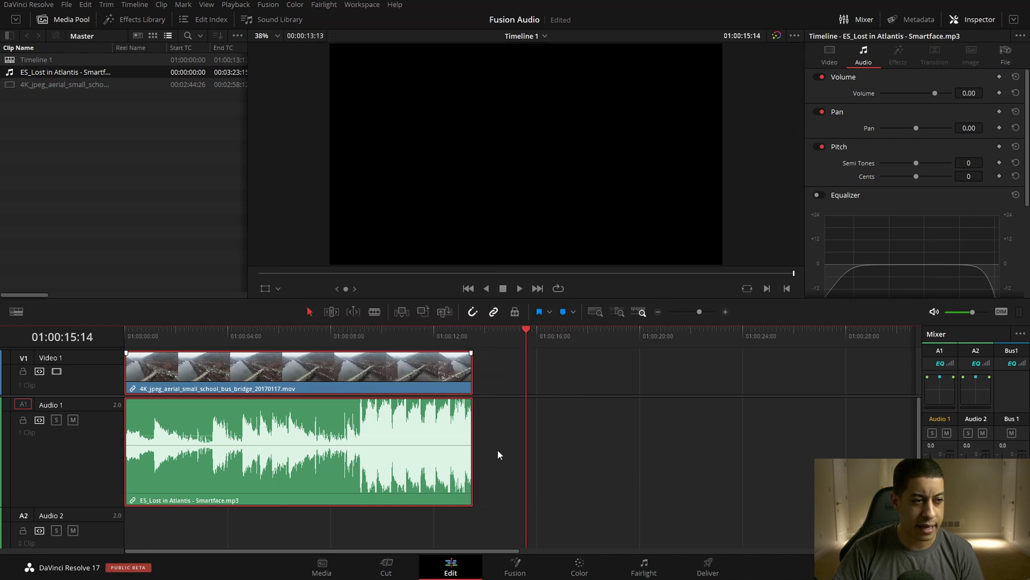
{"action": "left_click", "coordinate": [516, 459]}
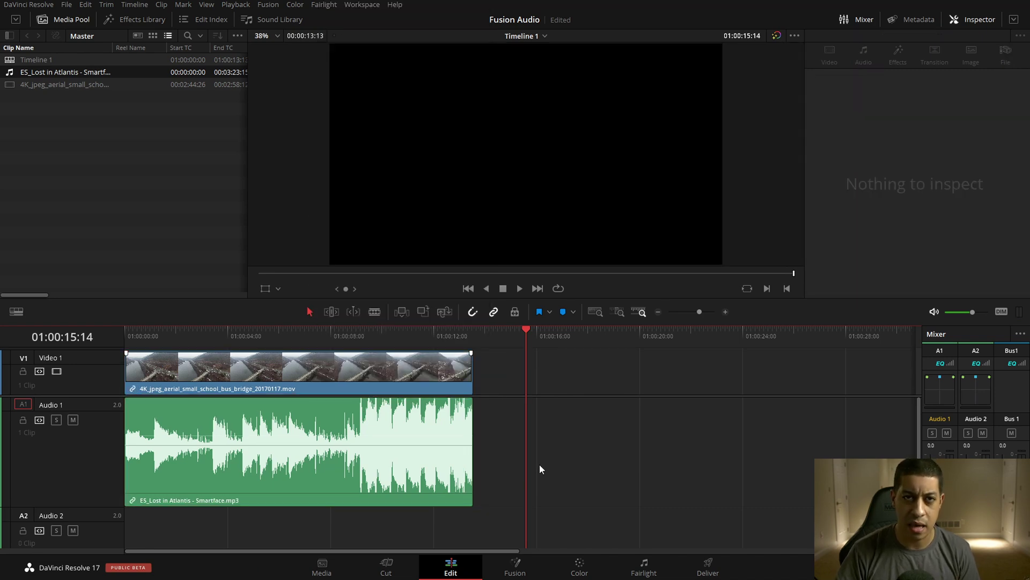
{"action": "left_click_drag", "start_coordinate": [352, 336], "coordinate": [315, 335]}
{"action": "left_click", "coordinate": [517, 568]}
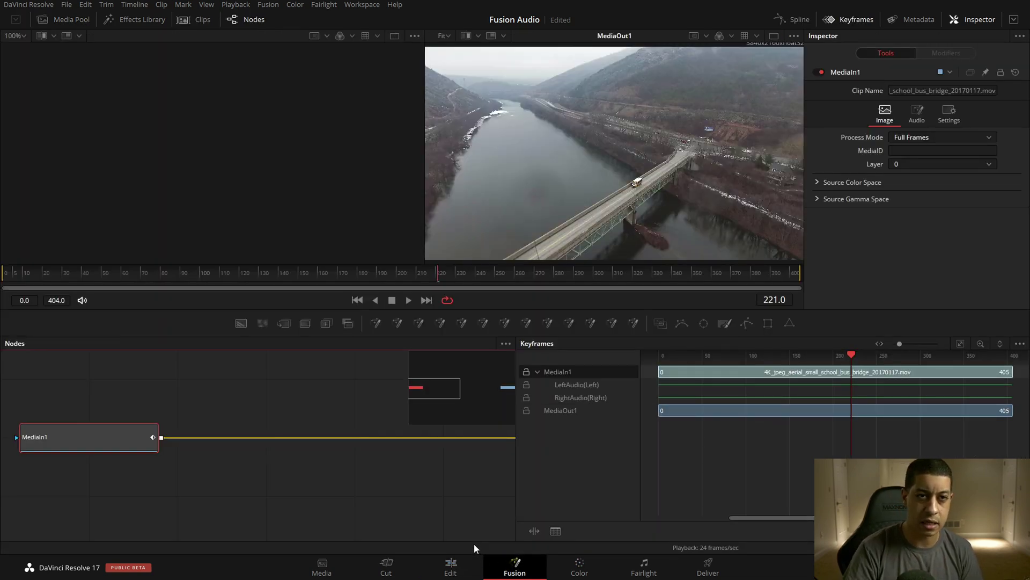
Step: Check MediaIn1's Process Mode and AudioTrack source, then go back to the Edit page
{"action": "left_click", "coordinate": [965, 137]}
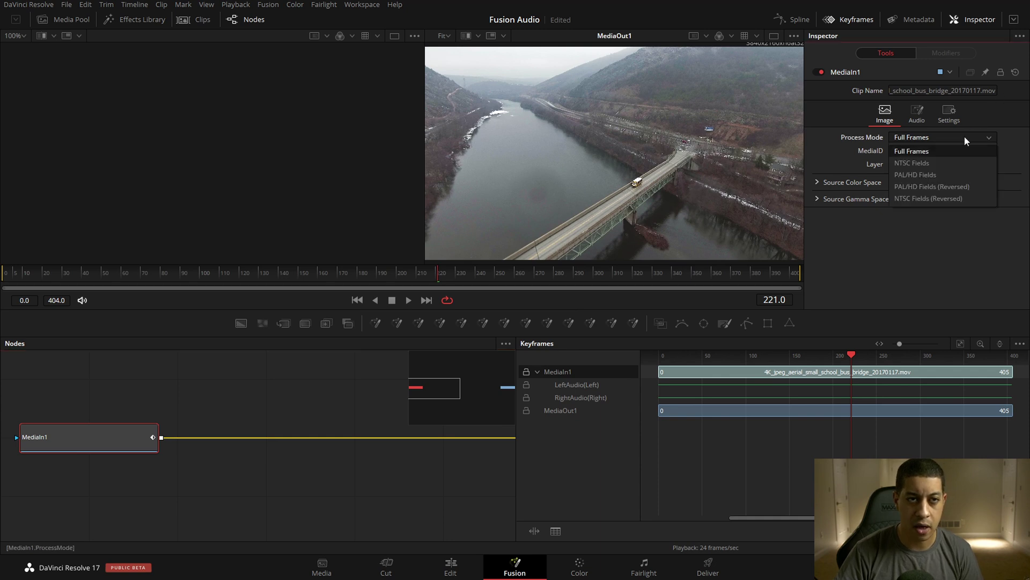
{"action": "left_click", "coordinate": [917, 112]}
{"action": "left_click", "coordinate": [939, 137]}
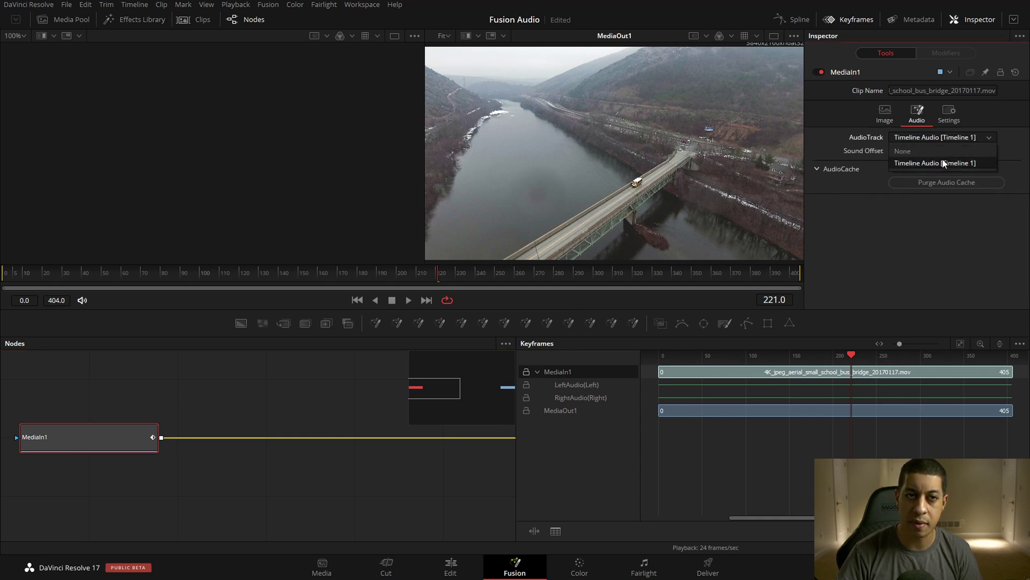
{"action": "left_click", "coordinate": [451, 565]}
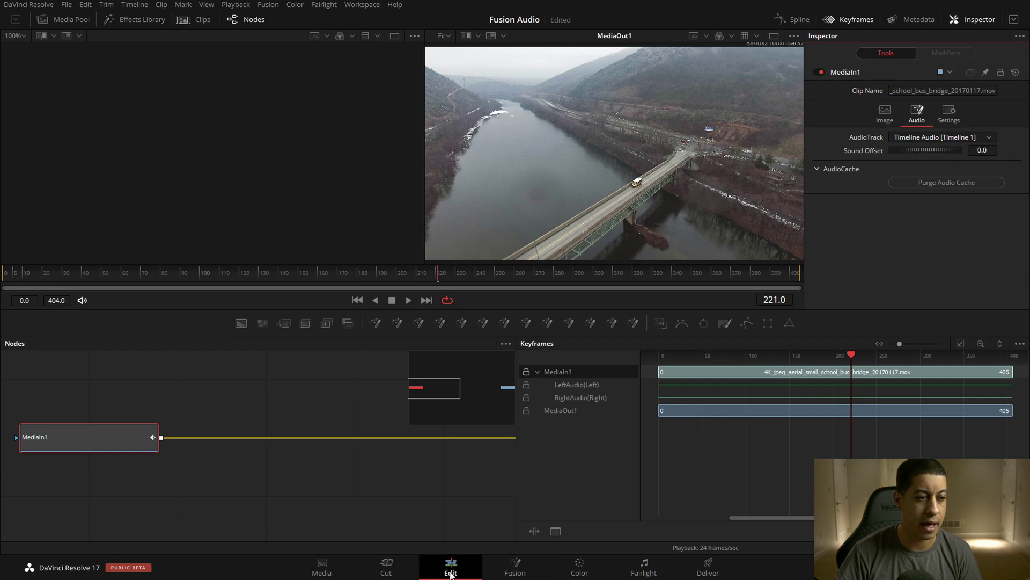
Step: Combine the linked video and music into Compound Clip 1 and move it to about 01:00:04:00
{"action": "left_click", "coordinate": [627, 425]}
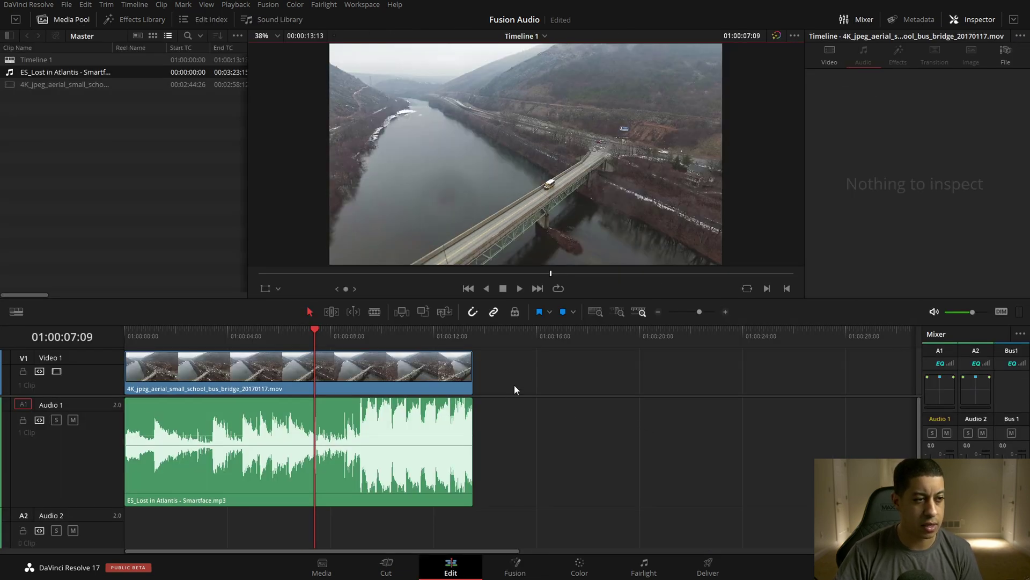
{"action": "left_click", "coordinate": [454, 413]}
{"action": "right_click", "coordinate": [424, 396]}
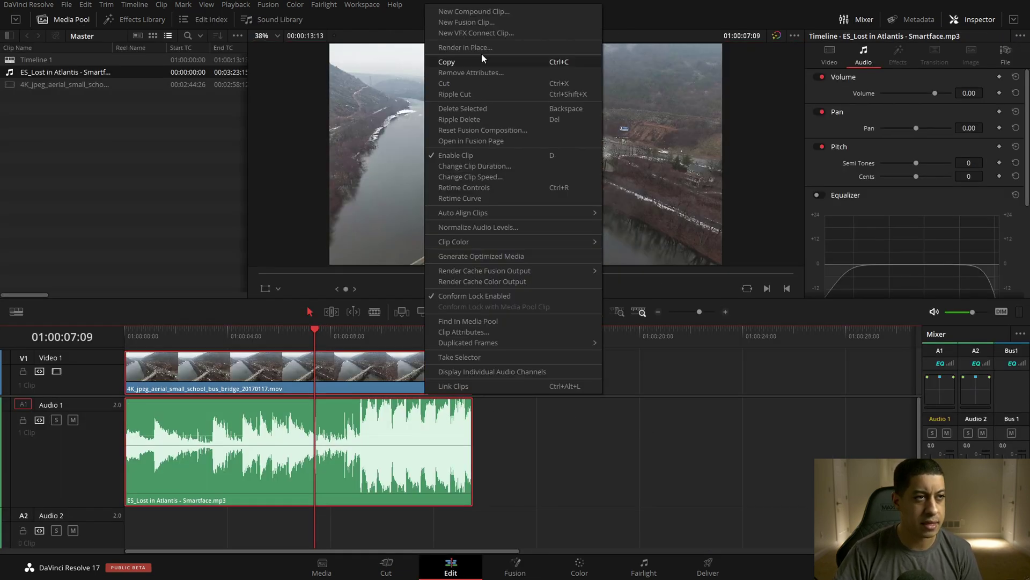
{"action": "left_click", "coordinate": [492, 12]}
{"action": "left_click", "coordinate": [593, 316]}
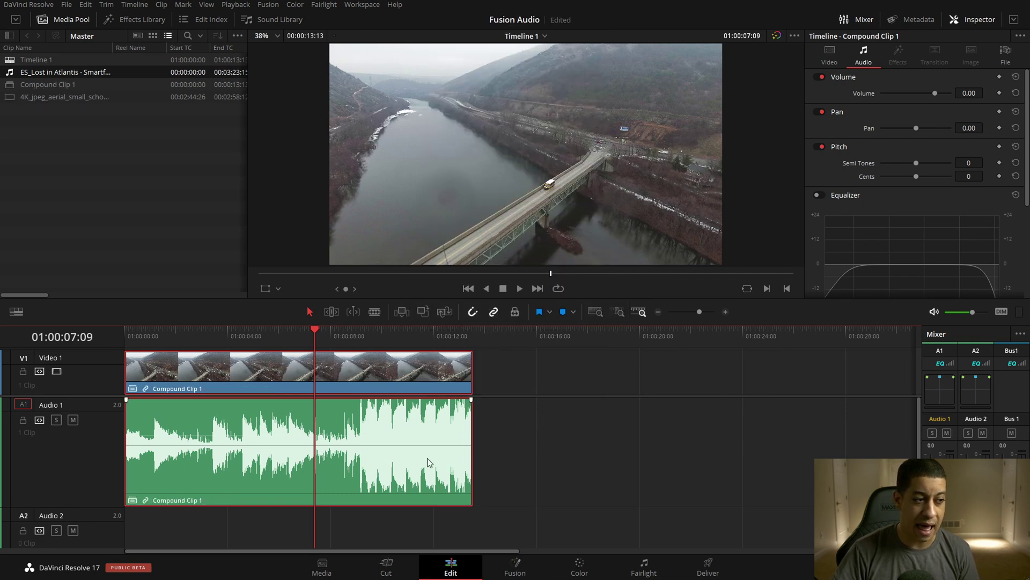
{"action": "left_click_drag", "start_coordinate": [346, 381], "coordinate": [453, 387]}
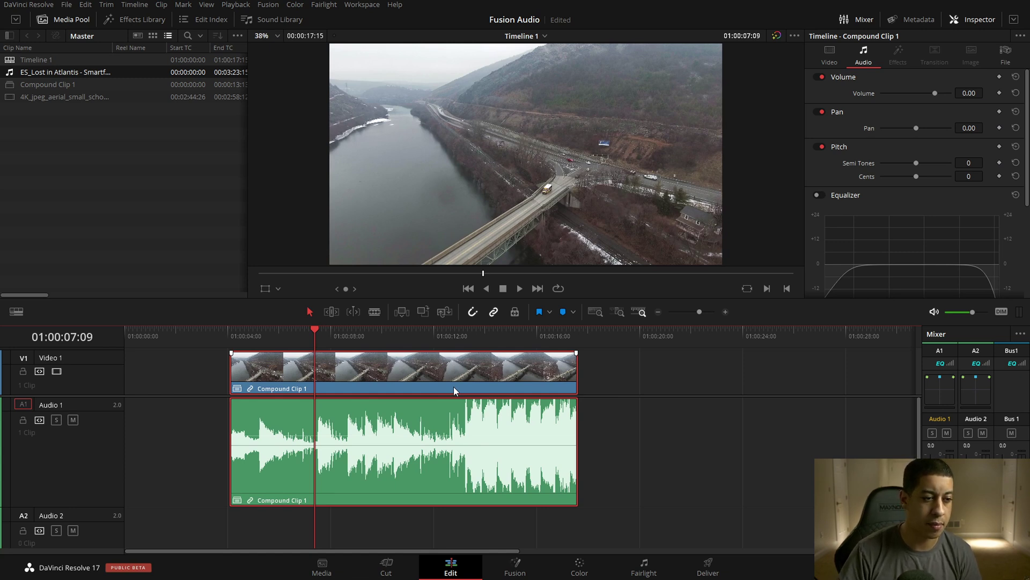
Step: In Fusion, set MediaIn1's AudioTrack to Compound Clip 1 and play it back
{"action": "left_click", "coordinate": [512, 570]}
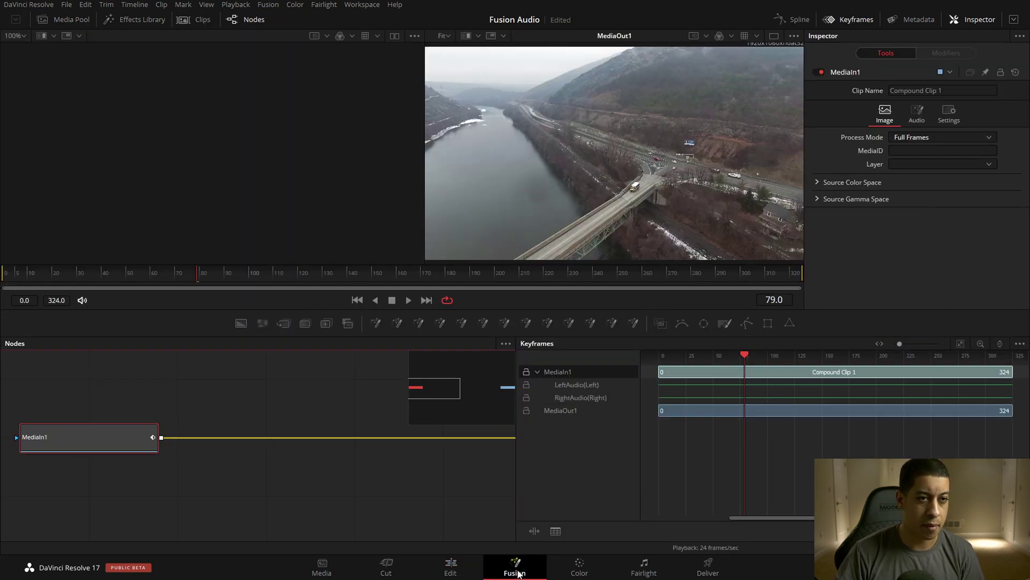
{"action": "left_click", "coordinate": [925, 116]}
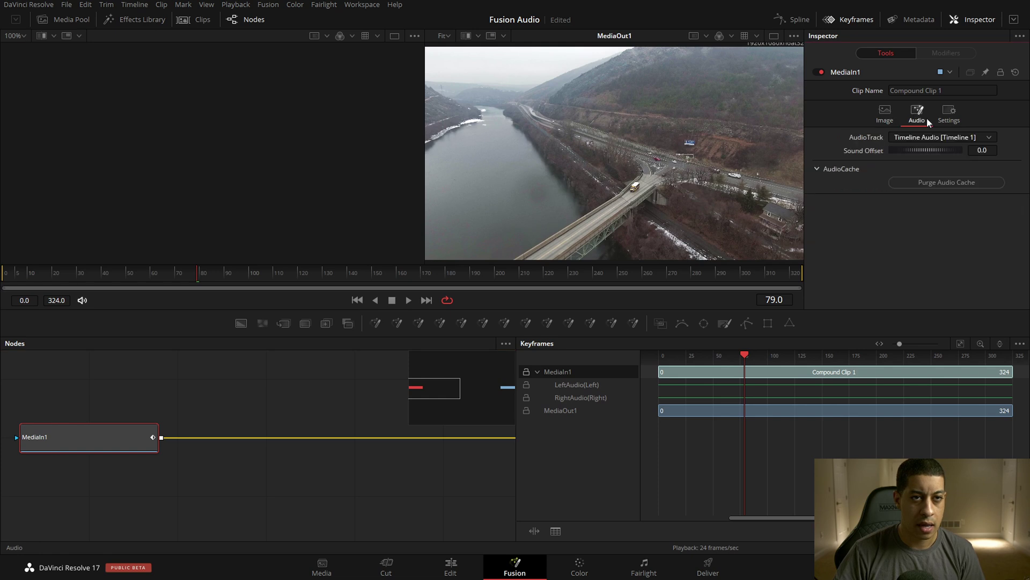
{"action": "left_click", "coordinate": [988, 136]}
{"action": "left_click", "coordinate": [964, 174]}
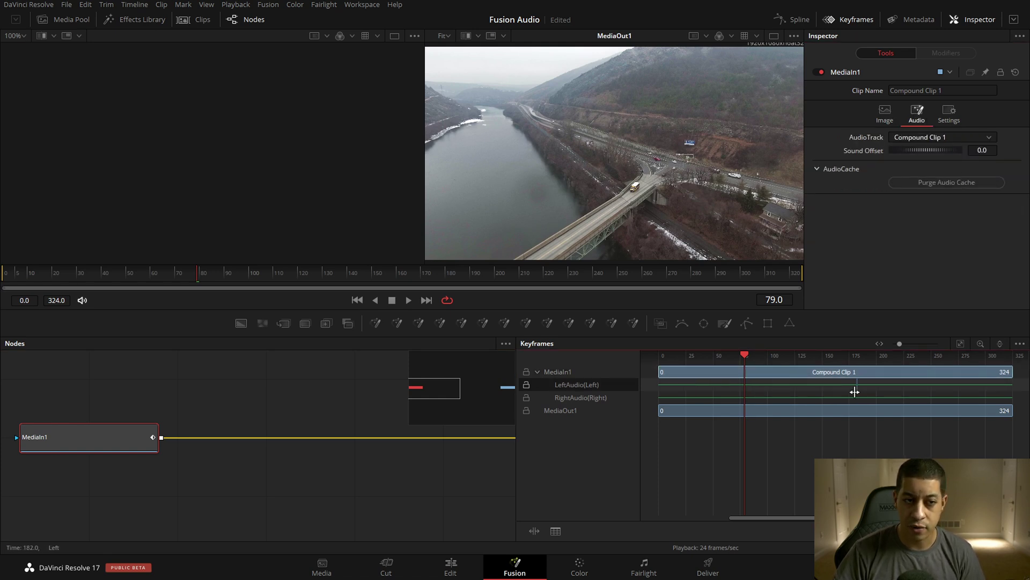
{"action": "key", "text": "space"}
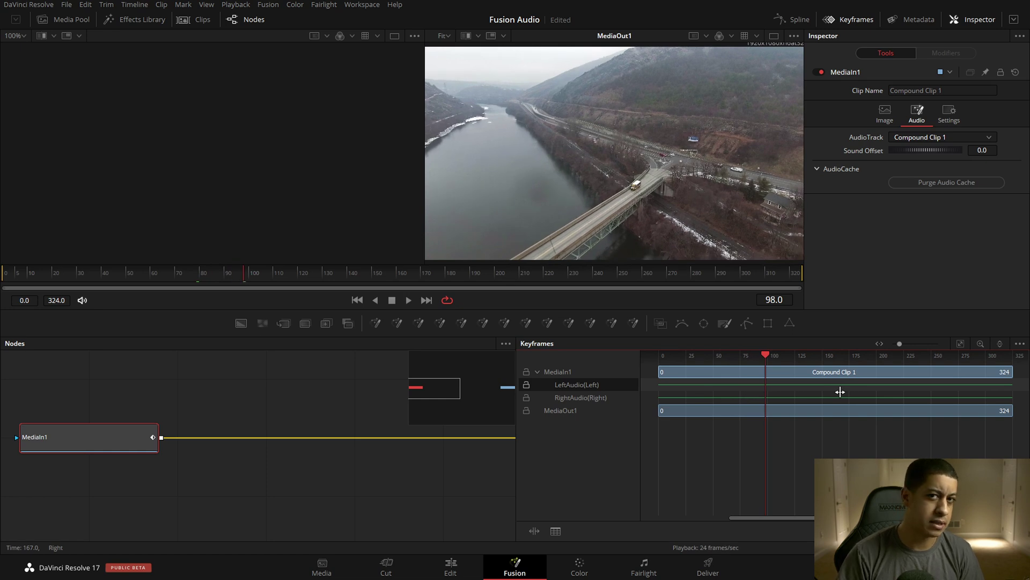